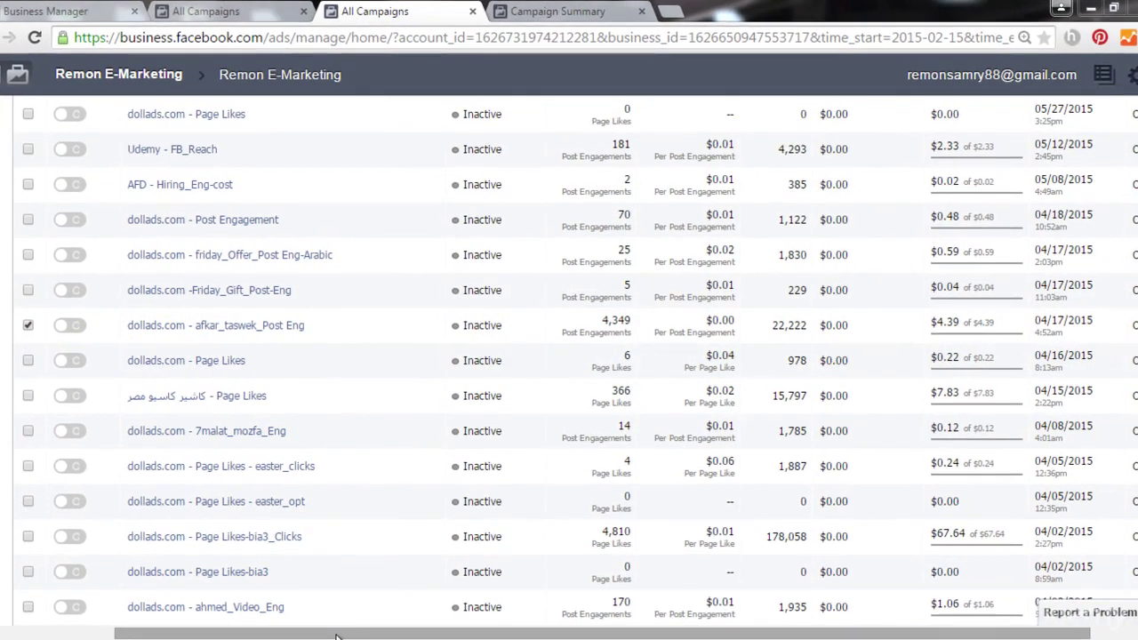
# Check the results of the dollads.com - afkar_taswek_Post Eng campaign, highlighting its post engagements, and switch to its campaign summary.
pyautogui.moveTo(349, 627); pyautogui.dragTo(391, 636)
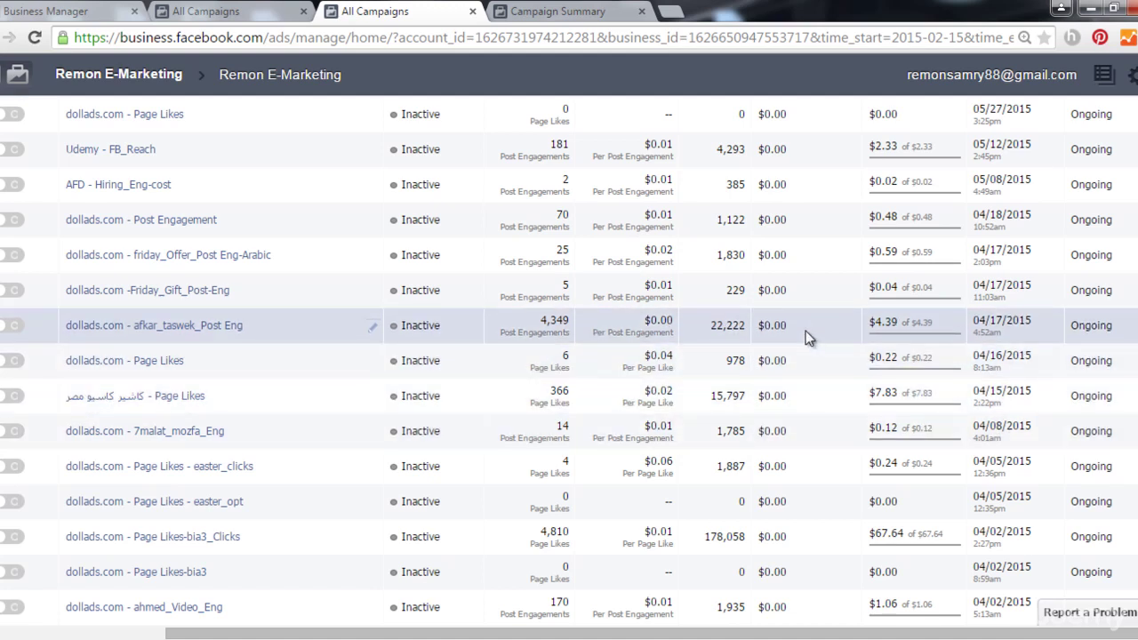
pyautogui.moveTo(540, 320); pyautogui.dragTo(570, 320)
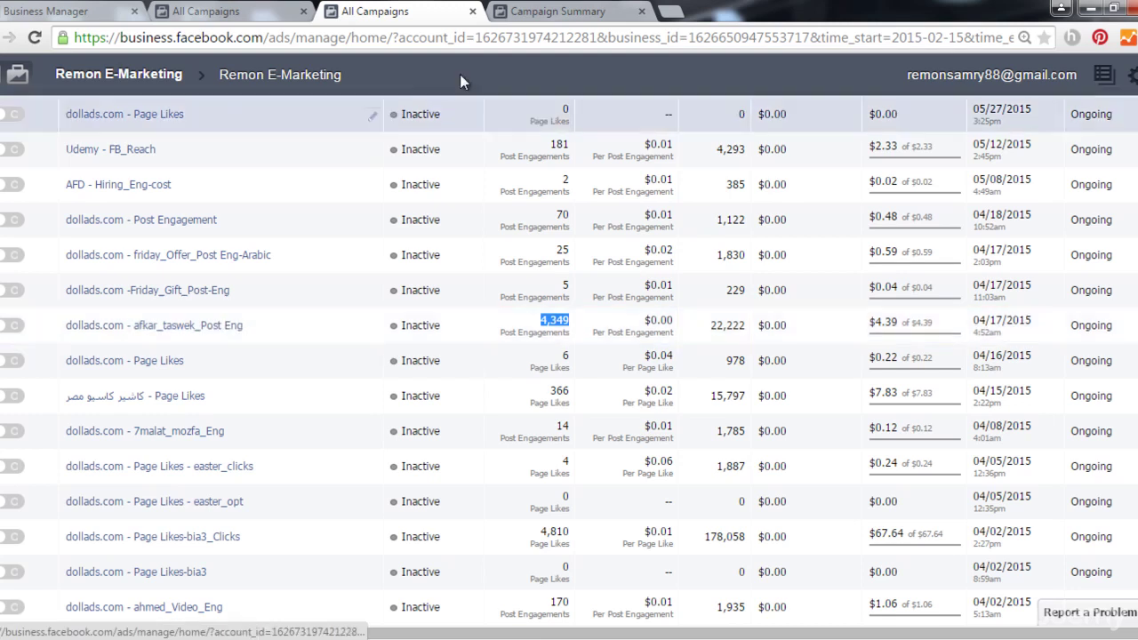
pyautogui.click(547, 8)
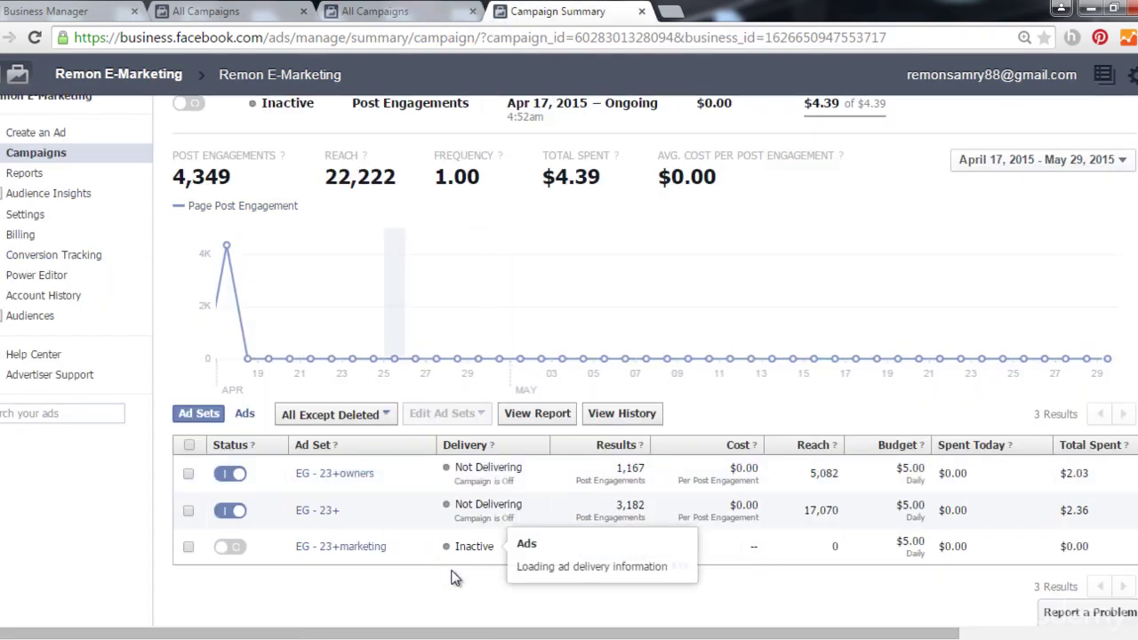
# Open the EG - 23+owners ad set in a new browser tab and switch to it.
pyautogui.rightClick(347, 476)
pyautogui.click(400, 488)
pyautogui.click(686, 9)
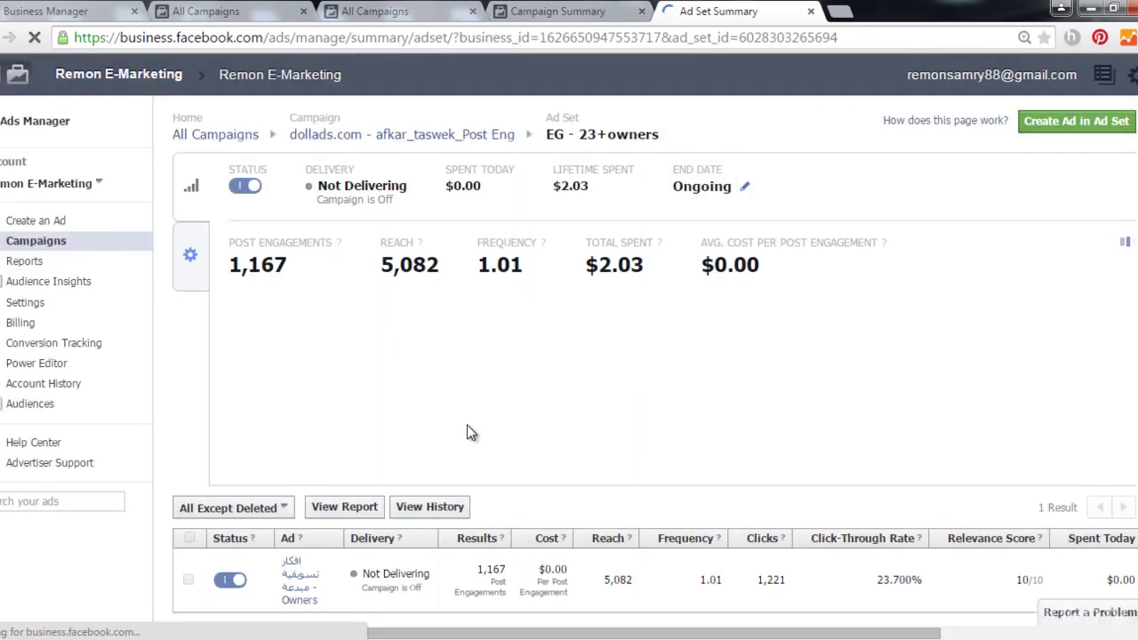
# Expand the details of the Owners ad in the ad set and examine its creative and performance section.
pyautogui.scroll(-1, 458, 437)
pyautogui.click(298, 489)
pyautogui.scroll(-1, 302, 471)
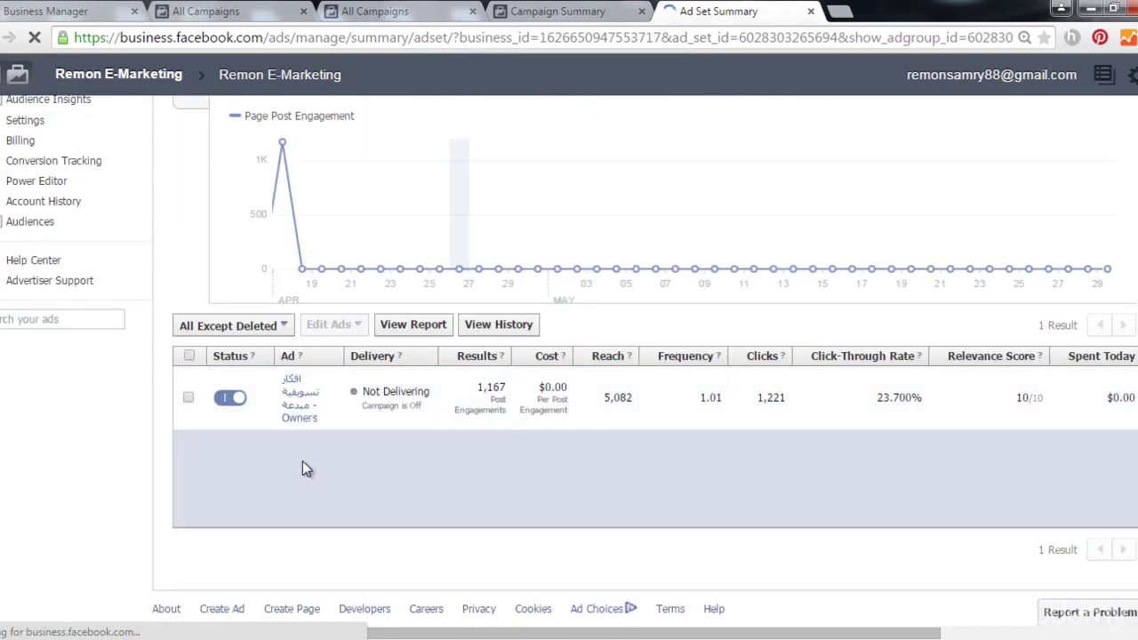
pyautogui.scroll(-4, 306, 443)
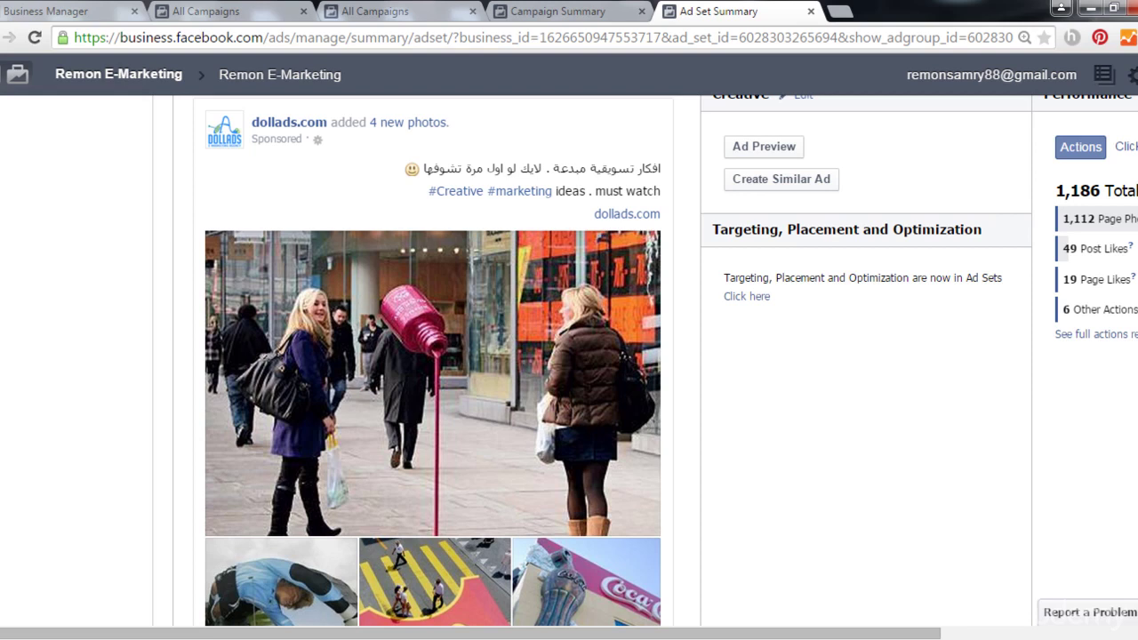
pyautogui.moveTo(752, 635); pyautogui.dragTo(857, 636)
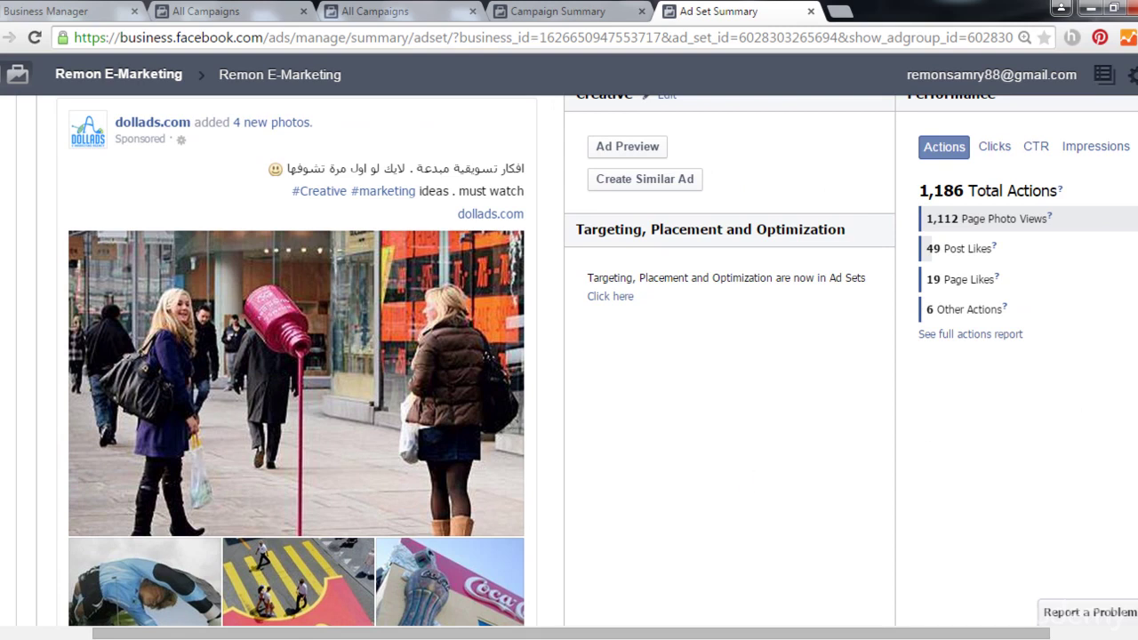
pyautogui.scroll(1, 745, 404)
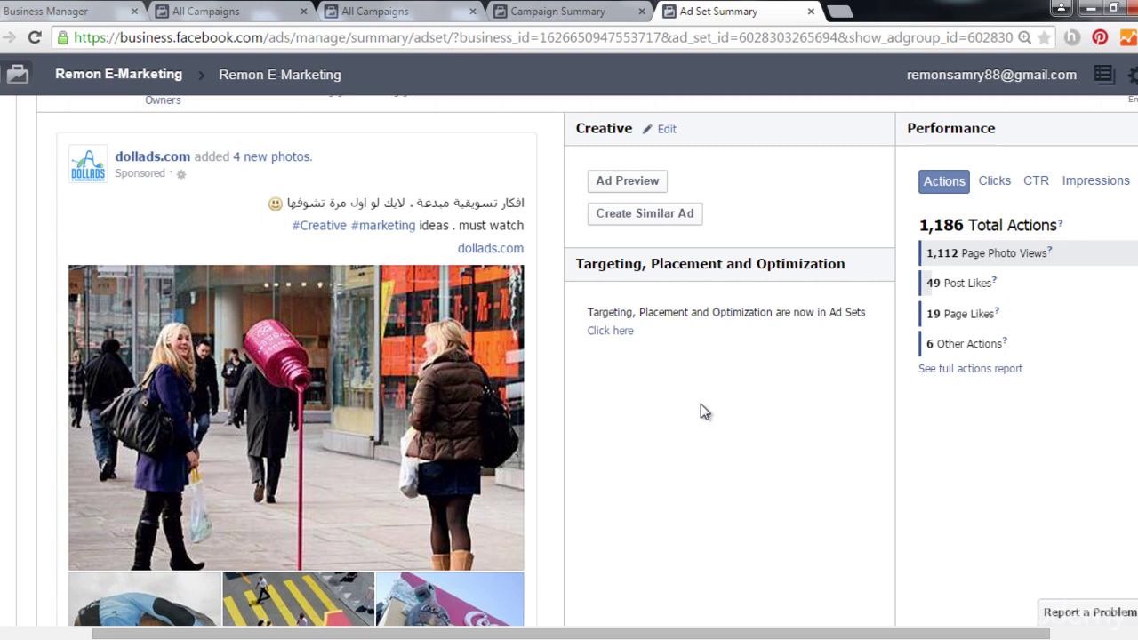
pyautogui.scroll(1, 701, 411)
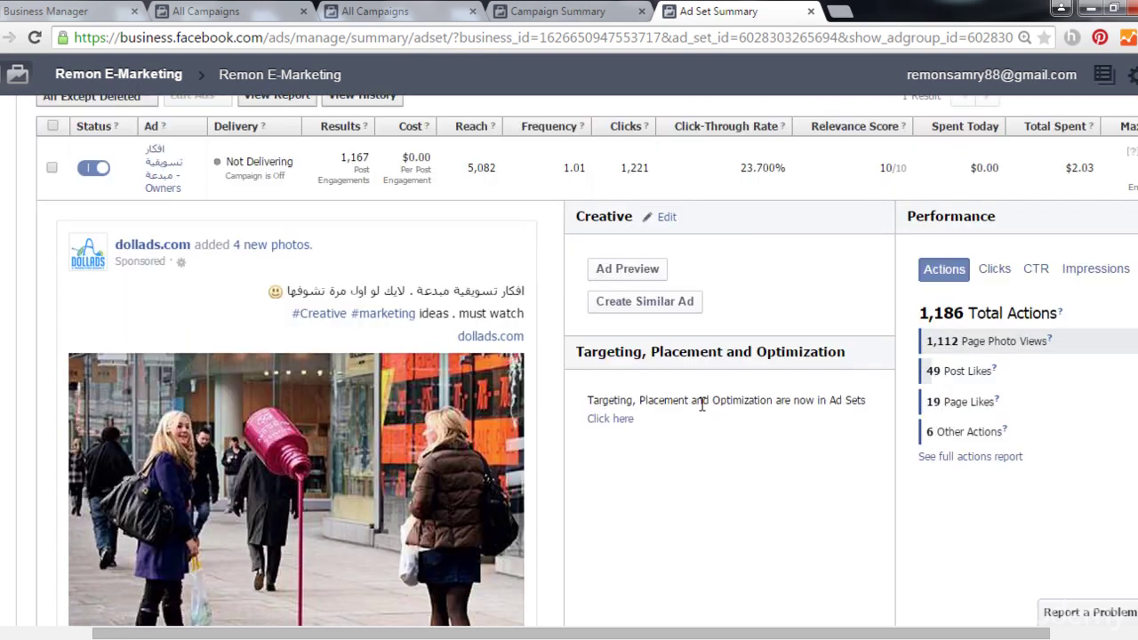
pyautogui.scroll(1, 701, 404)
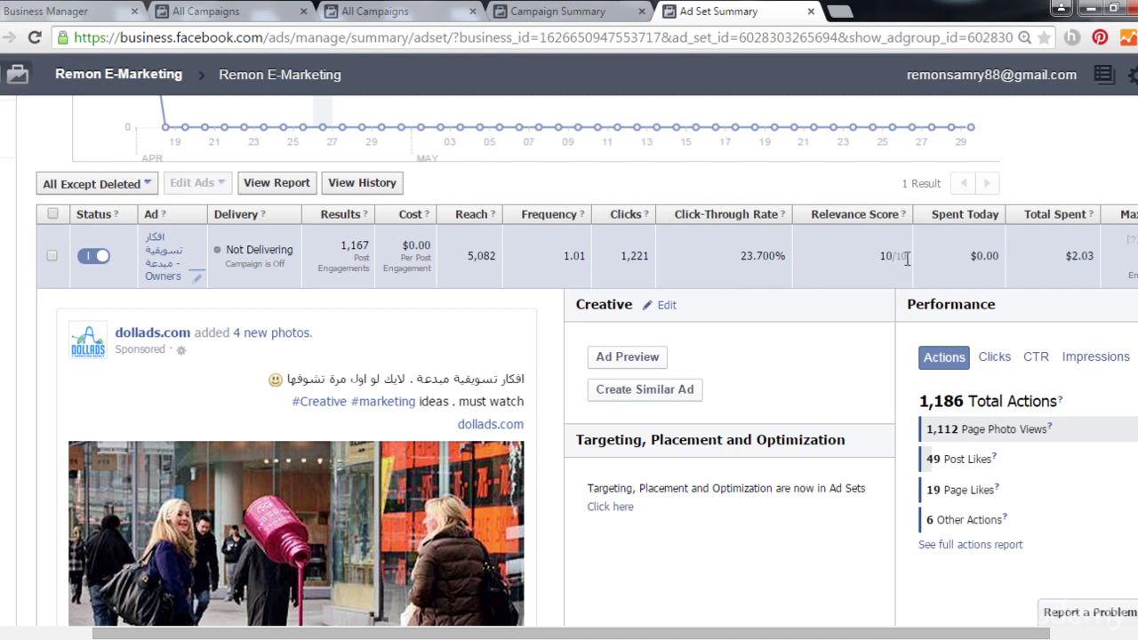
# Highlight the Owners ad's relevance score, then reopen the ad's details and bring its bid and price columns into view.
pyautogui.moveTo(902, 257); pyautogui.dragTo(879, 257)
pyautogui.scroll(2, 880, 260)
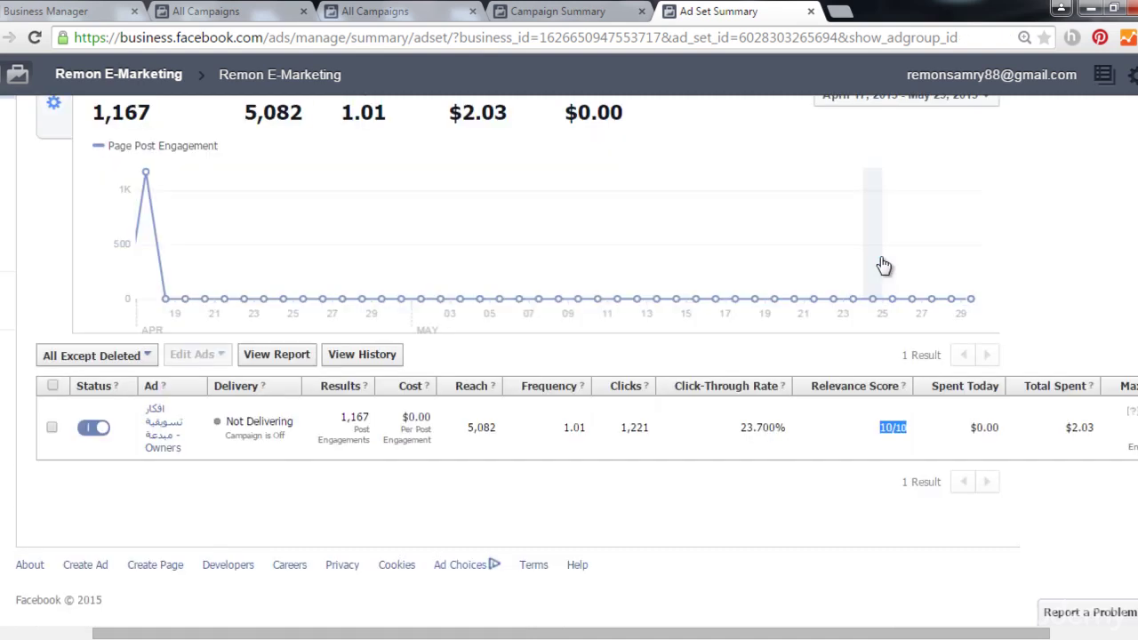
pyautogui.click(721, 427)
pyautogui.moveTo(645, 635); pyautogui.dragTo(755, 634)
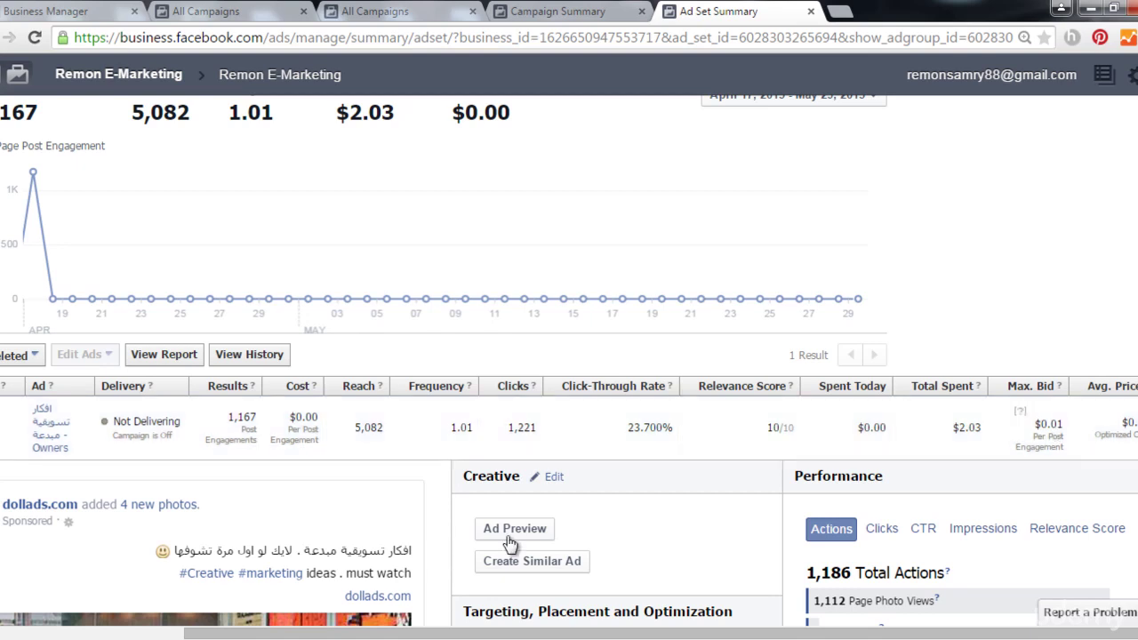
# Examine the ad's actions breakdown and the likes, comments and shares shown under the post preview.
pyautogui.scroll(-1, 725, 529)
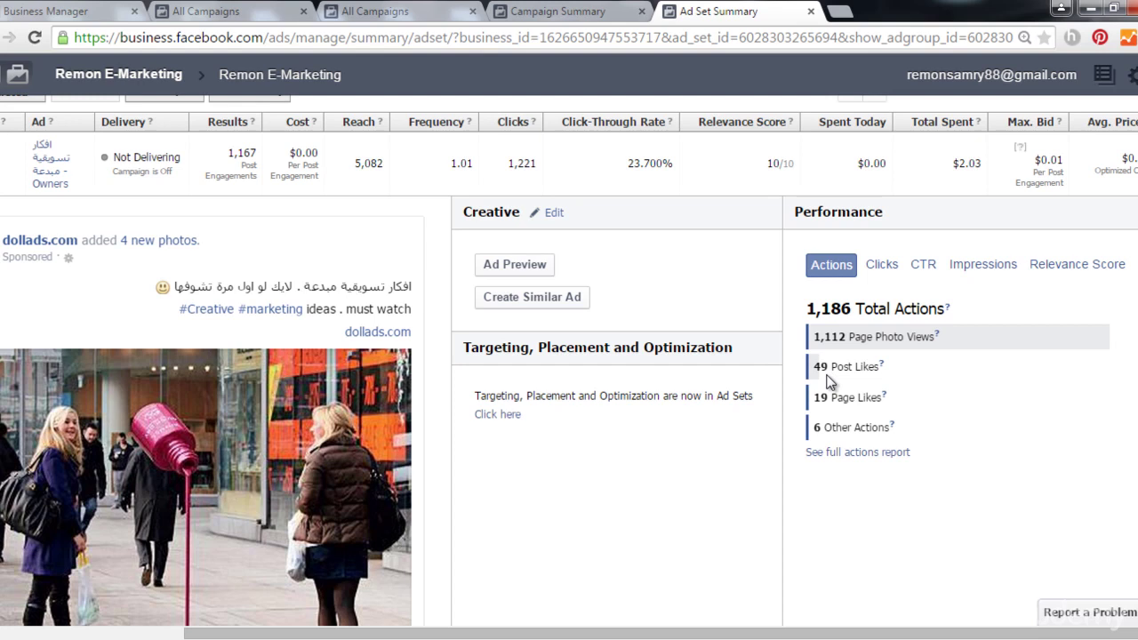
pyautogui.scroll(-4, 827, 381)
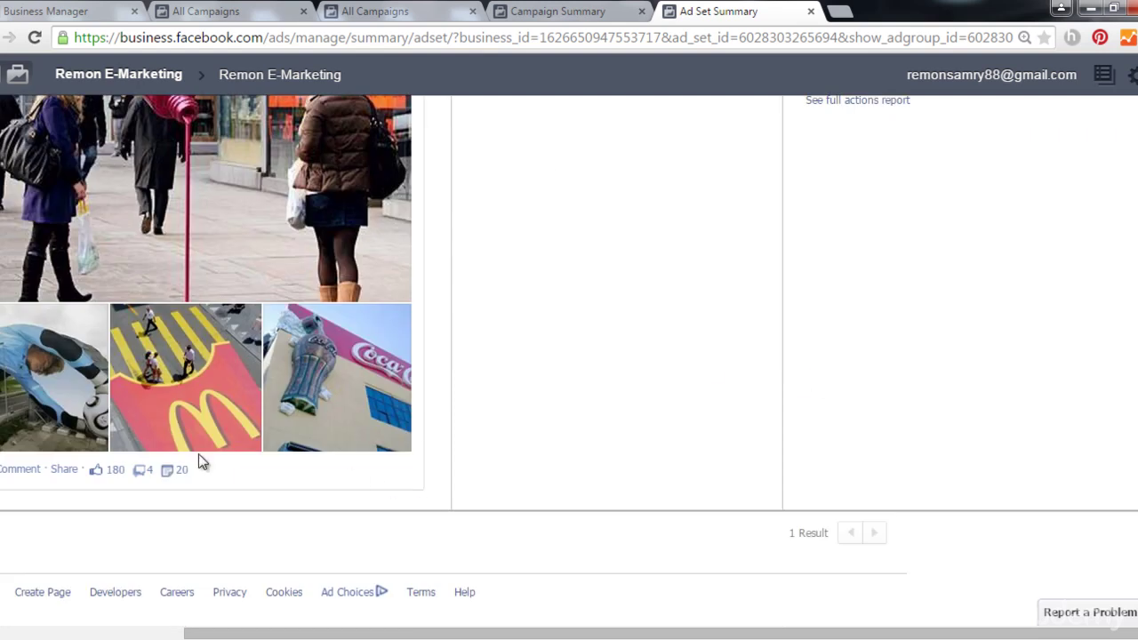
pyautogui.scroll(2, 707, 400)
pyautogui.scroll(2, 707, 400)
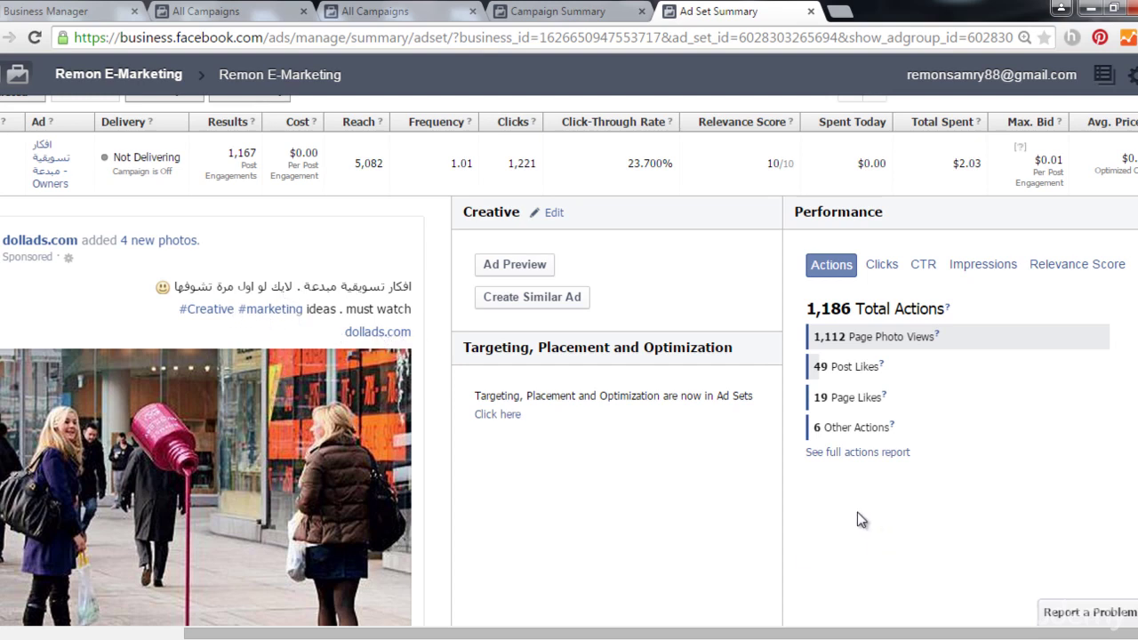
# View the ad's Clicks, CTR, Impressions and Relevance Score performance, and return to the Actions breakdown.
pyautogui.click(888, 275)
pyautogui.click(922, 272)
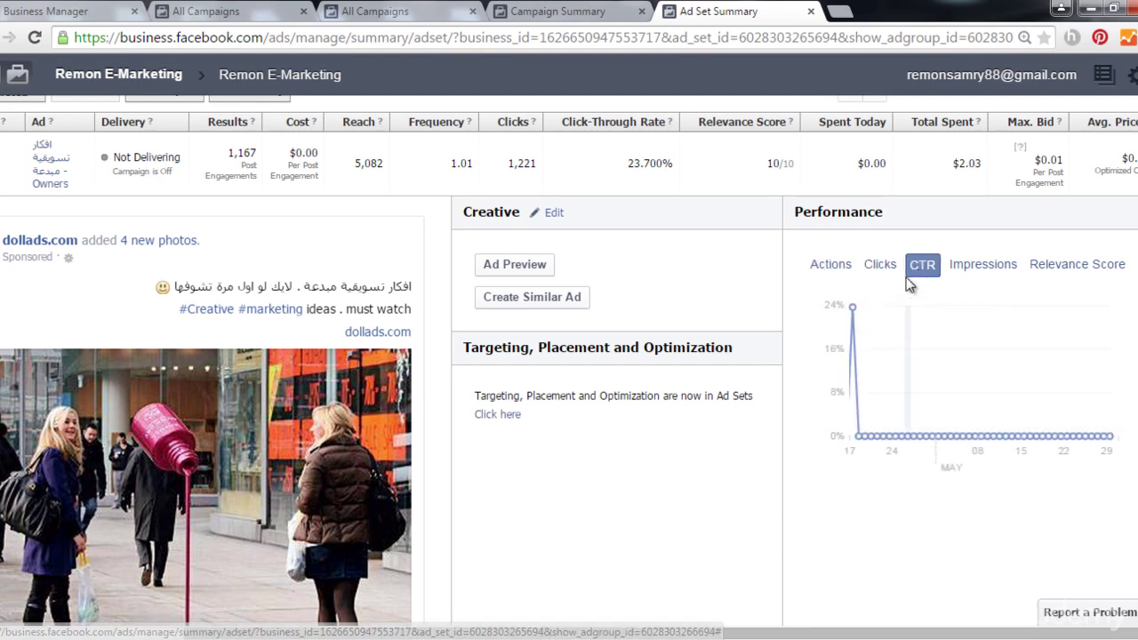
pyautogui.click(983, 268)
pyautogui.click(1061, 266)
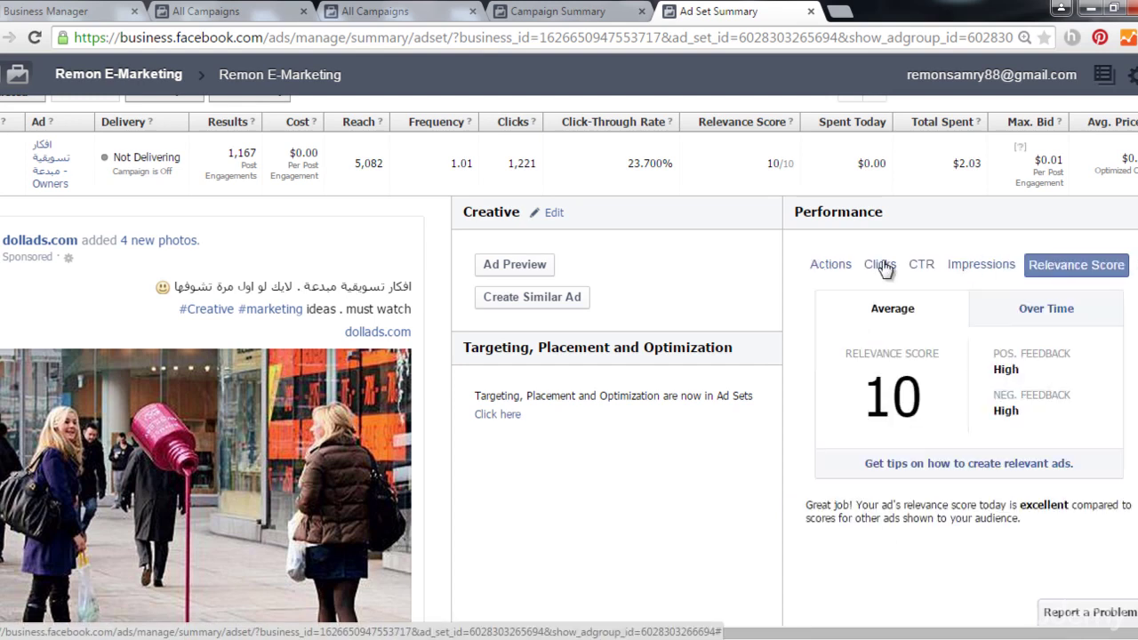
pyautogui.click(832, 264)
# Show the settings of the EG - 23+owners ad set and open its Budget, Schedule & Optimization for editing.
pyautogui.scroll(2, 764, 410)
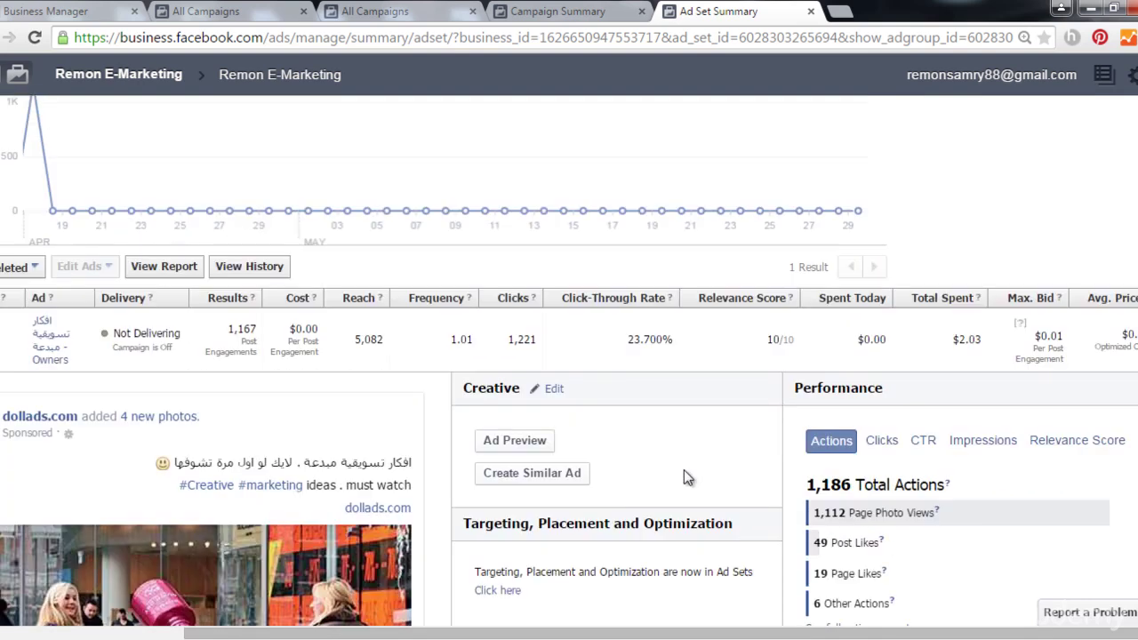
pyautogui.scroll(3, 684, 469)
pyautogui.moveTo(493, 627); pyautogui.dragTo(306, 629)
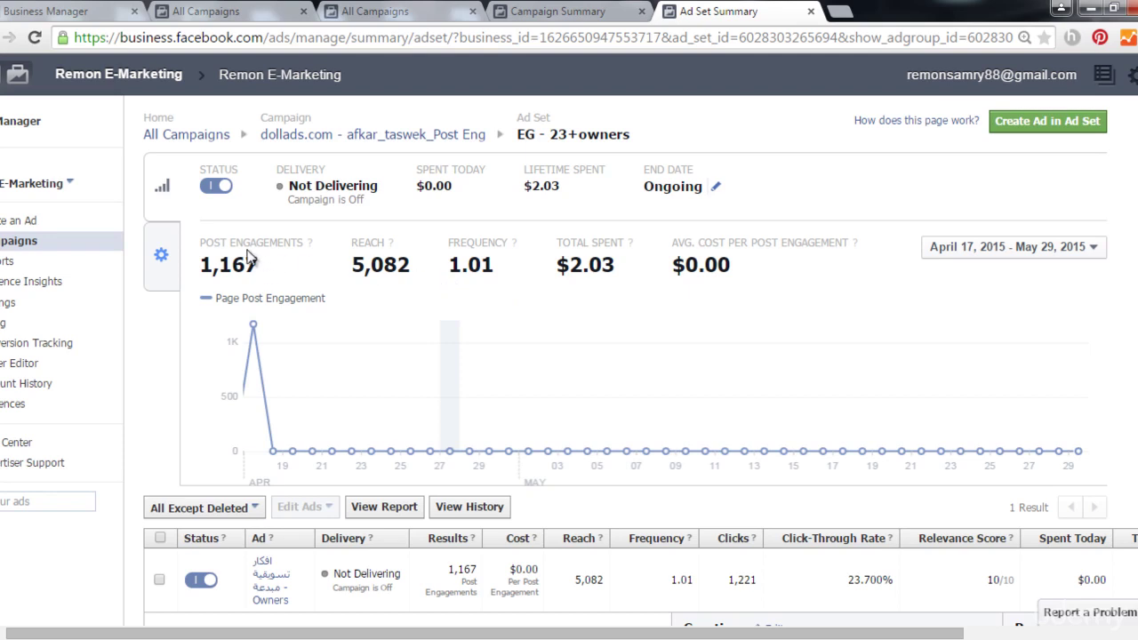
pyautogui.click(164, 254)
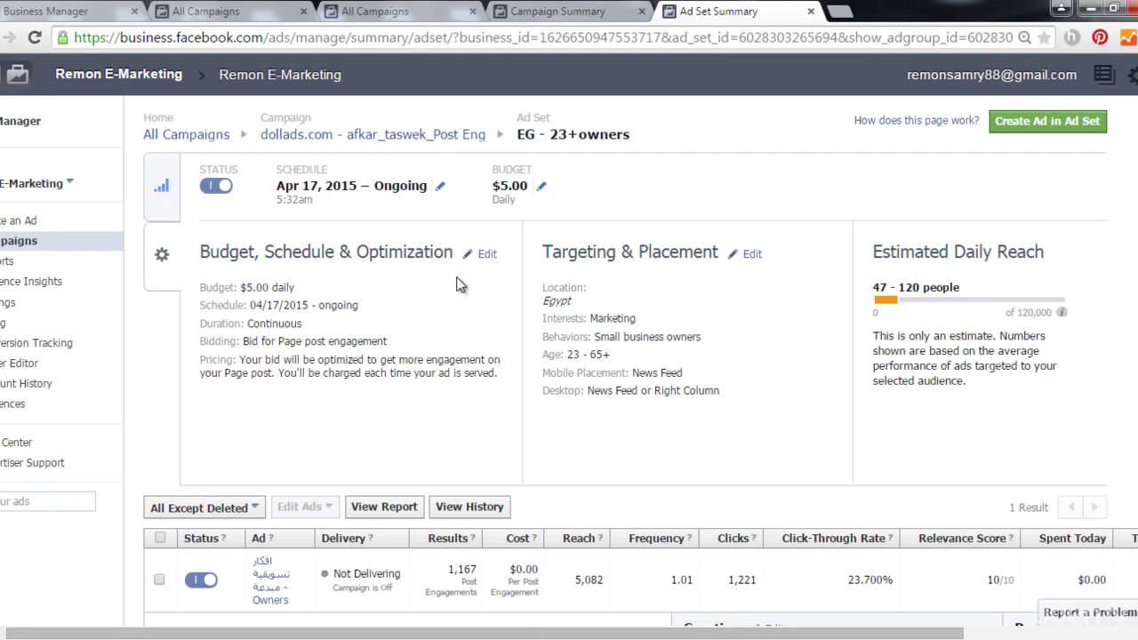
pyautogui.click(487, 255)
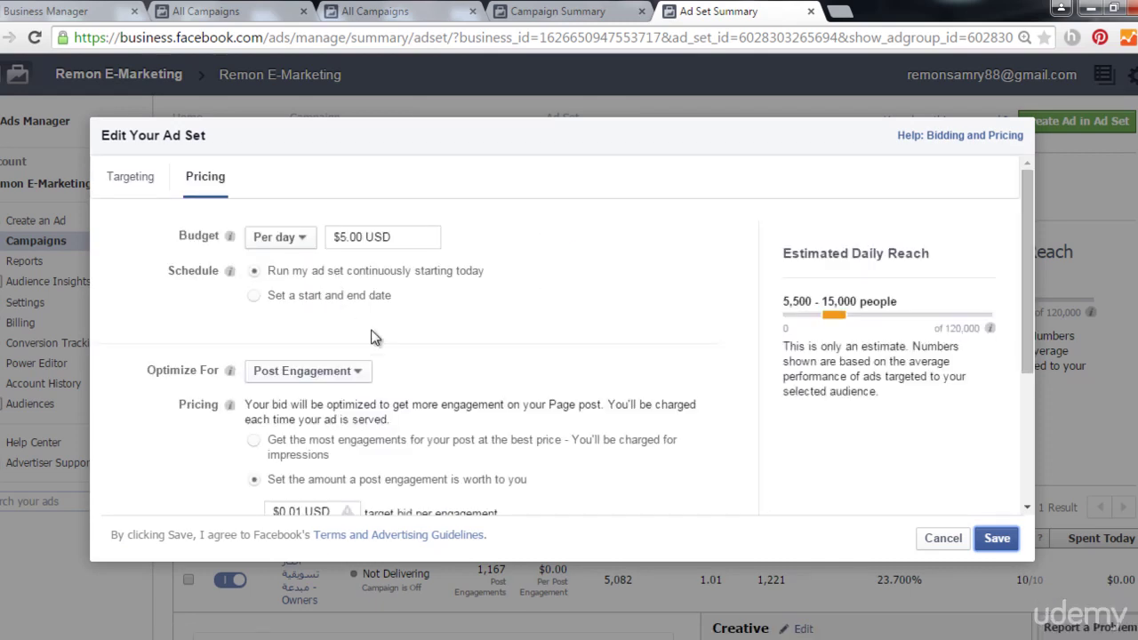
# Review the ad set's pricing, including the Optimize For choices, the target bid per engagement and ad scheduling.
pyautogui.scroll(-1, 373, 334)
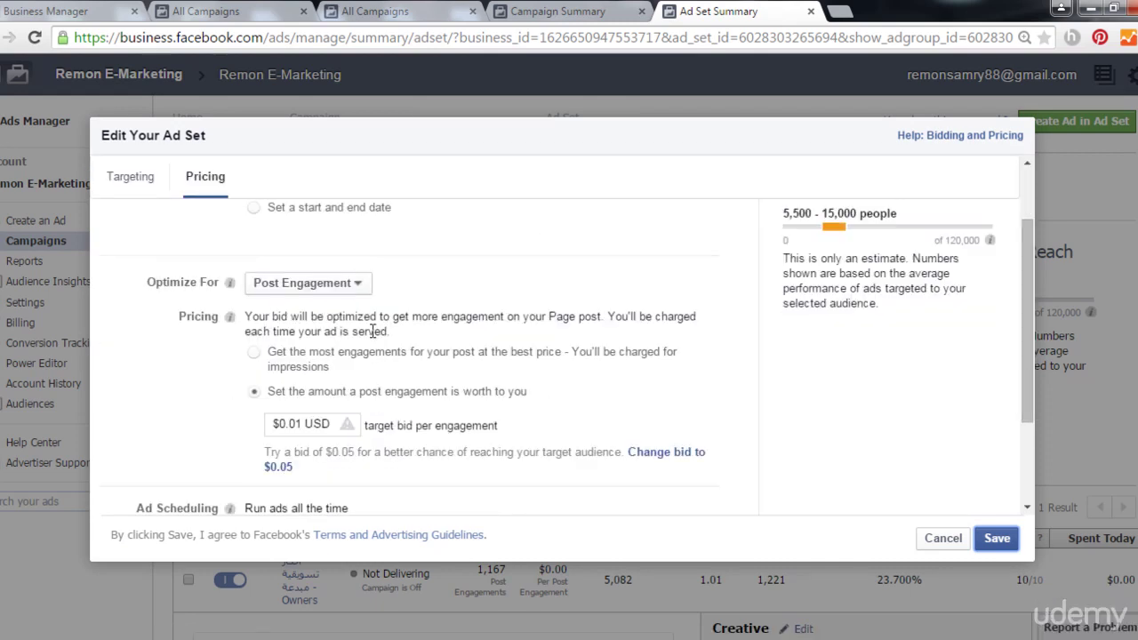
pyautogui.click(361, 283)
pyautogui.click(157, 373)
pyautogui.click(313, 289)
pyautogui.click(147, 388)
pyautogui.scroll(-1, 303, 400)
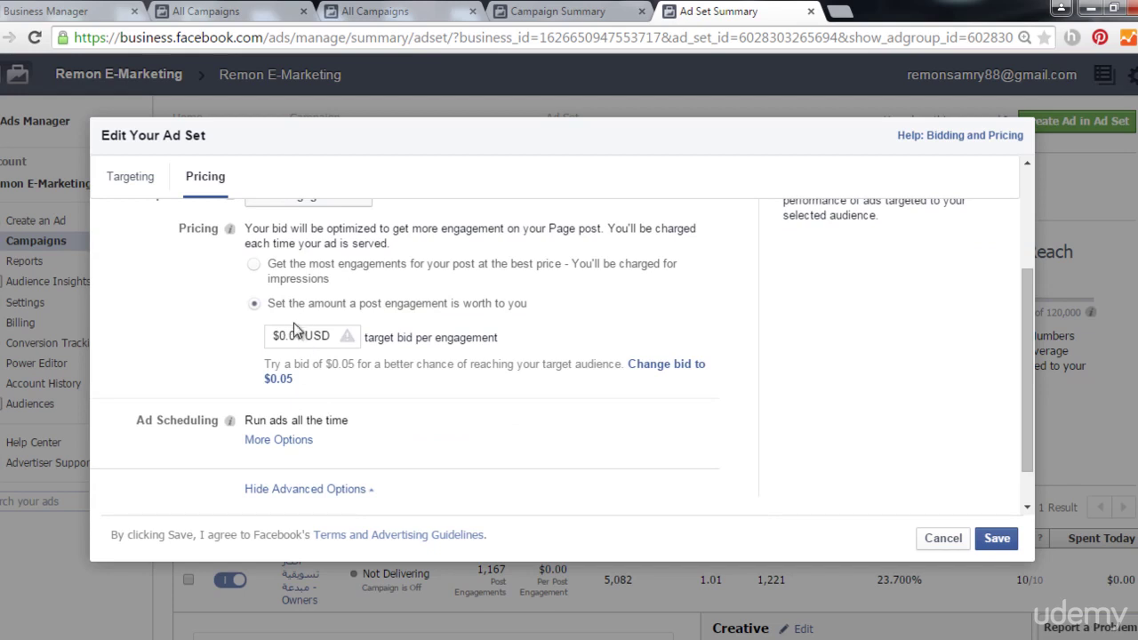
# Review the ad set's targeted location and age range, including the location audience choices and the minimum age list.
pyautogui.click(142, 177)
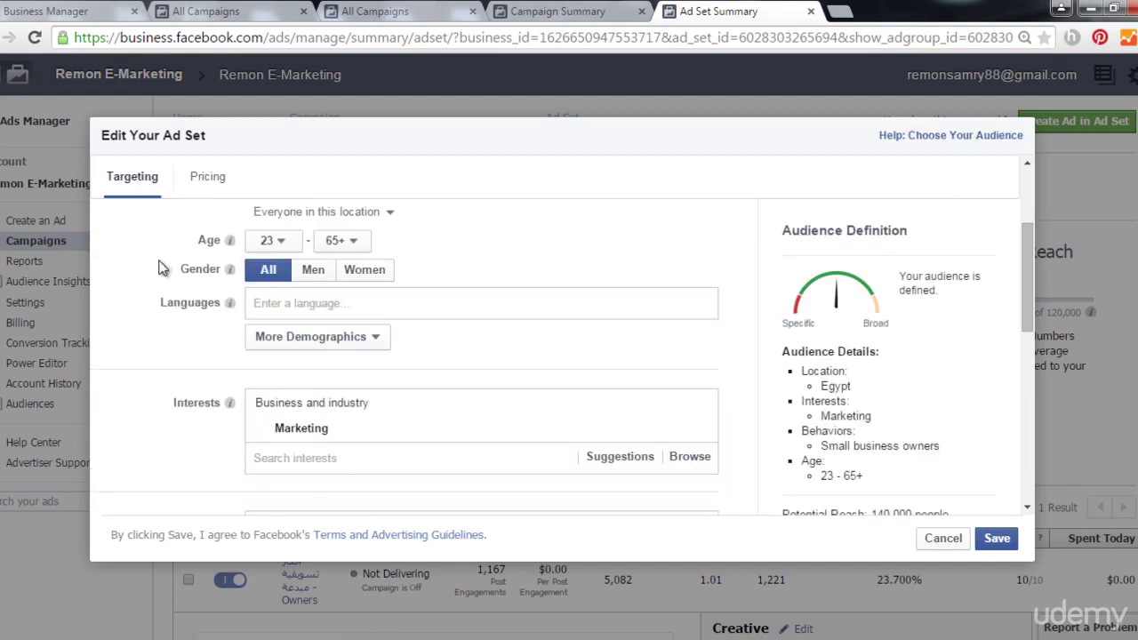
pyautogui.scroll(2, 161, 268)
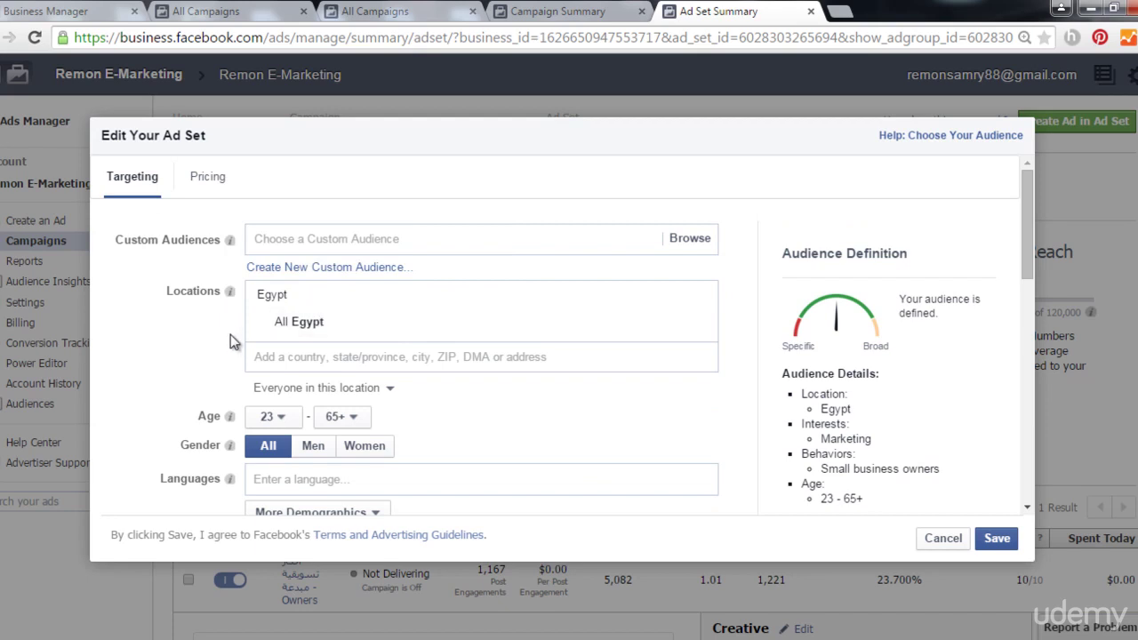
pyautogui.scroll(-1, 233, 332)
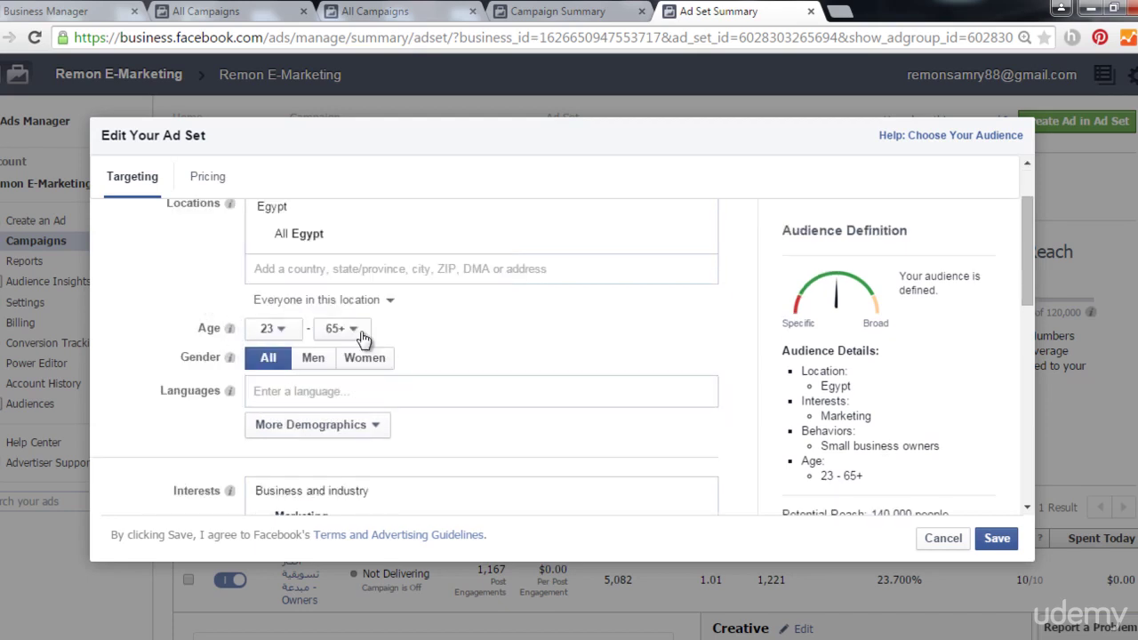
pyautogui.click(324, 301)
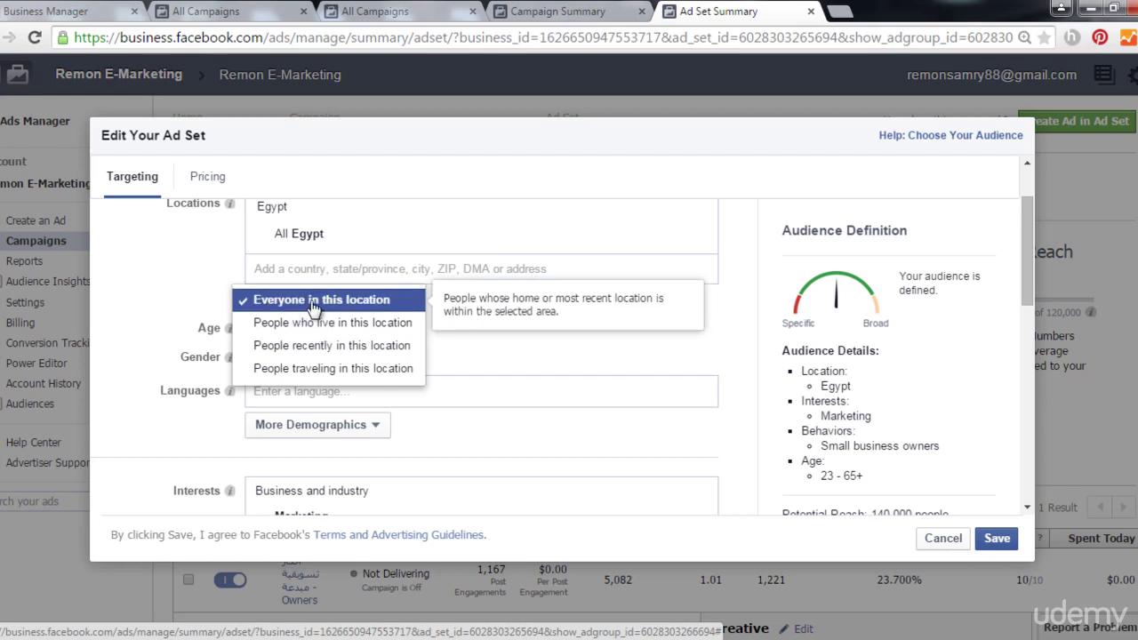
pyautogui.click(227, 290)
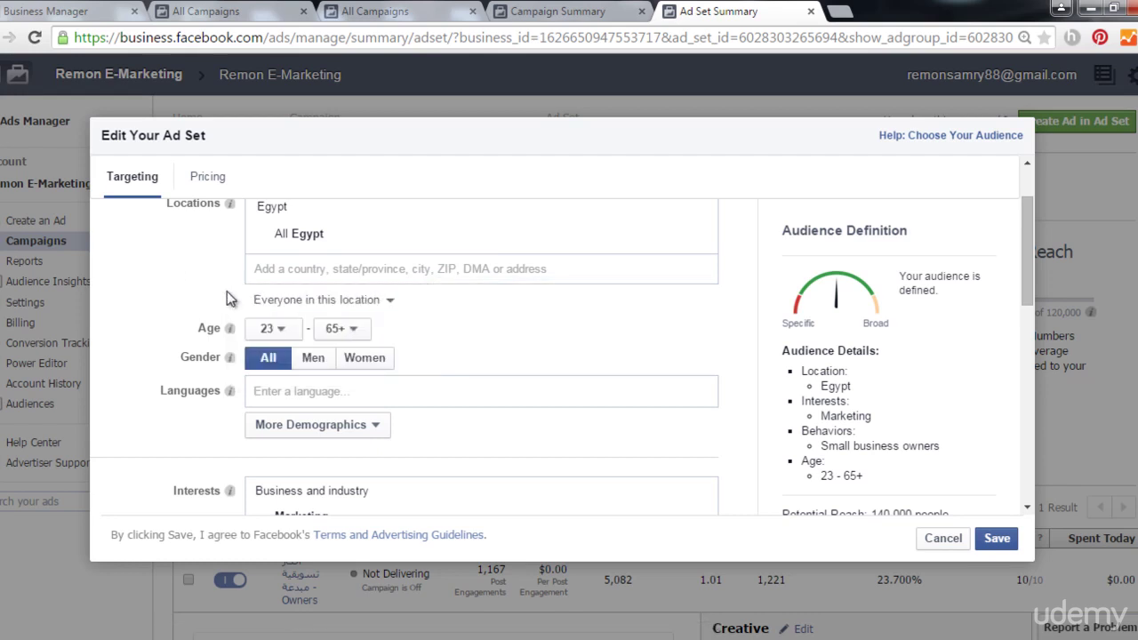
pyautogui.click(301, 335)
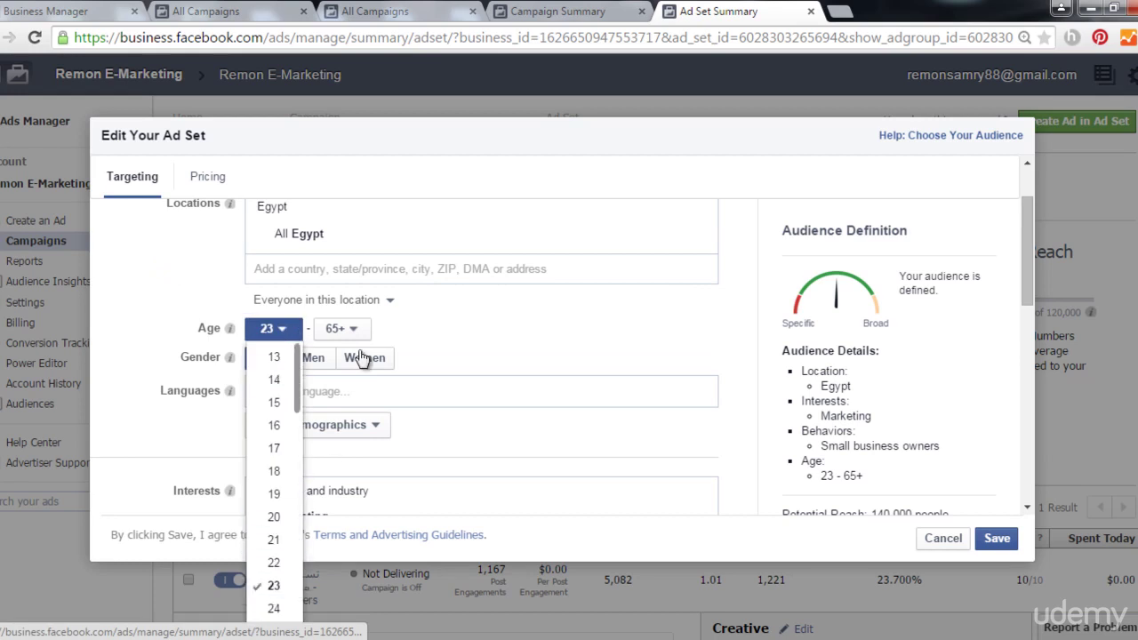
pyautogui.click(456, 343)
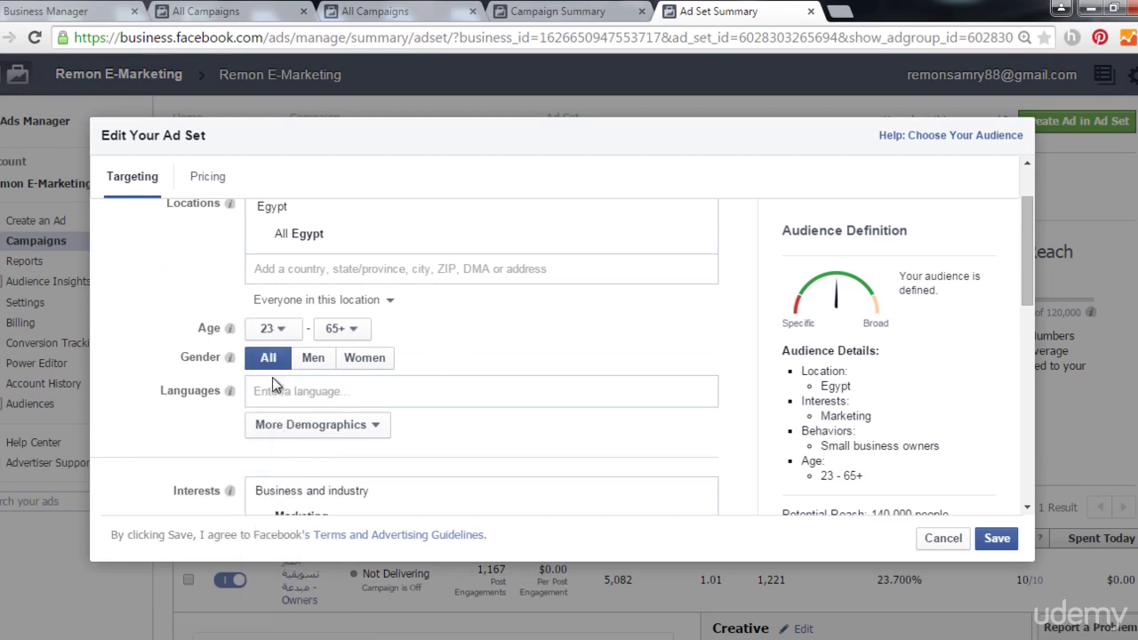
# Examine the ad set's interests, behaviors, connections, placements and mobile device targeting.
pyautogui.scroll(-3, 271, 377)
pyautogui.scroll(1, 293, 368)
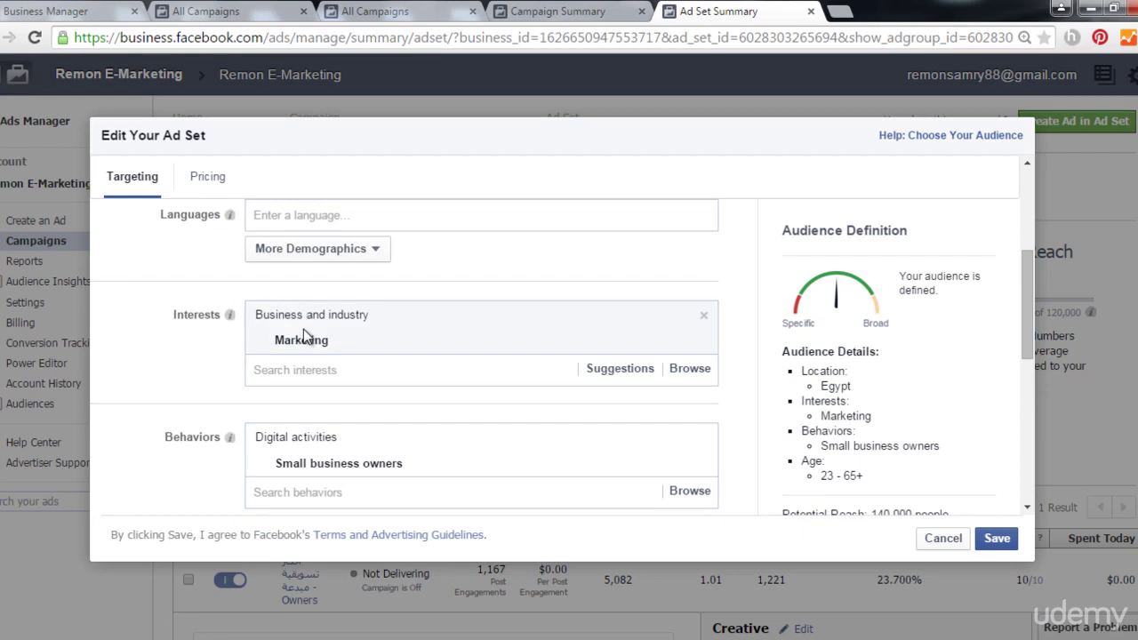
pyautogui.scroll(-1, 350, 371)
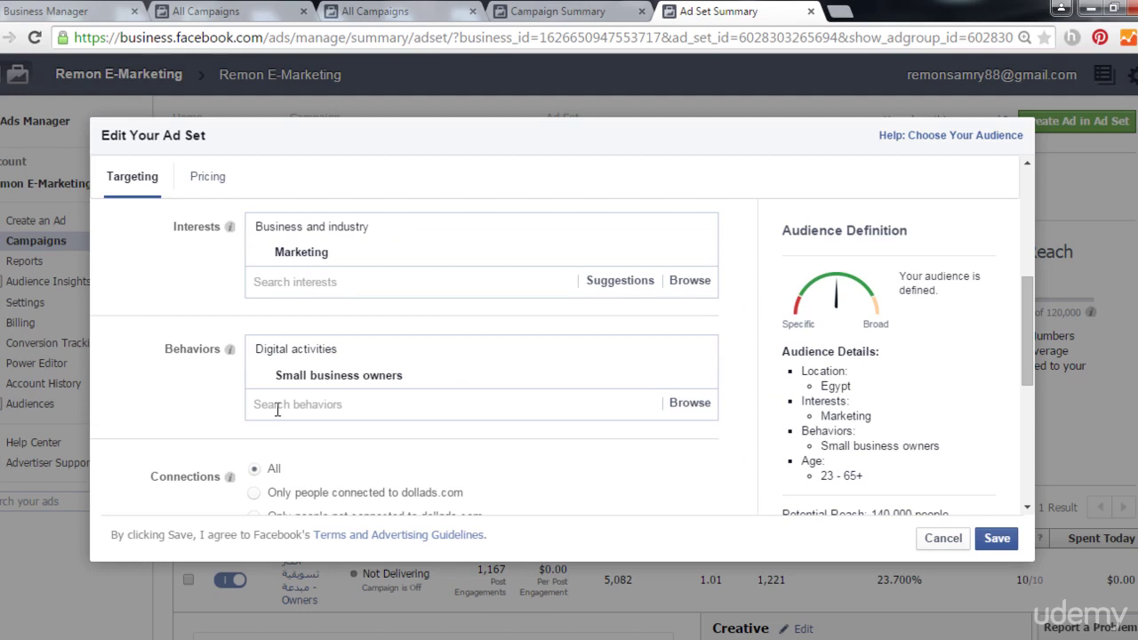
pyautogui.scroll(-3, 271, 373)
pyautogui.scroll(1, 265, 302)
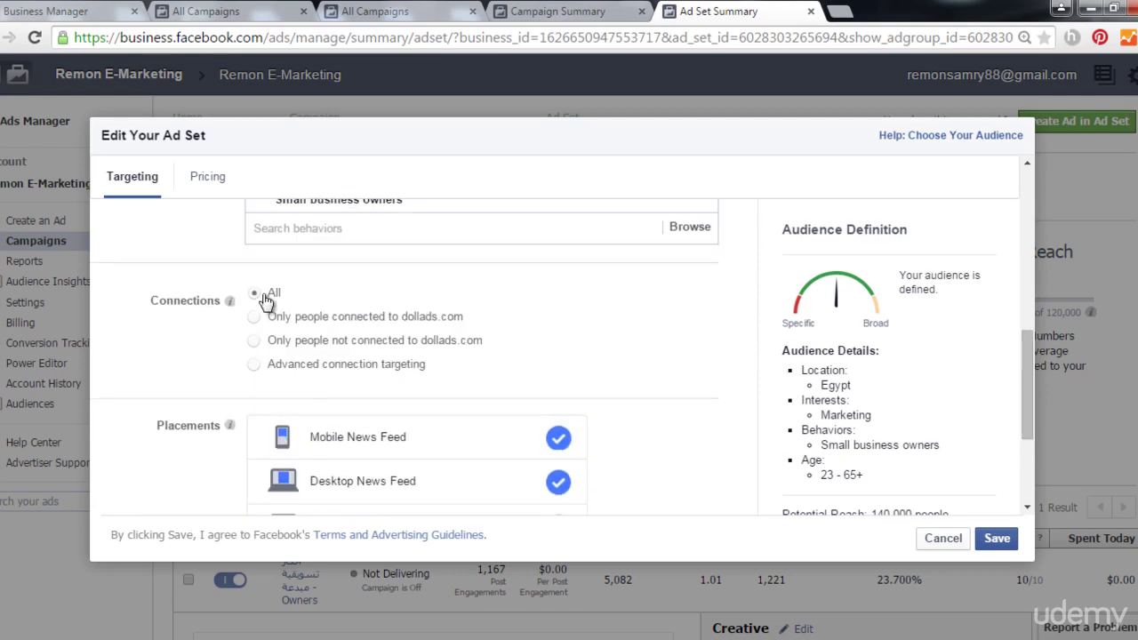
pyautogui.scroll(-2, 294, 298)
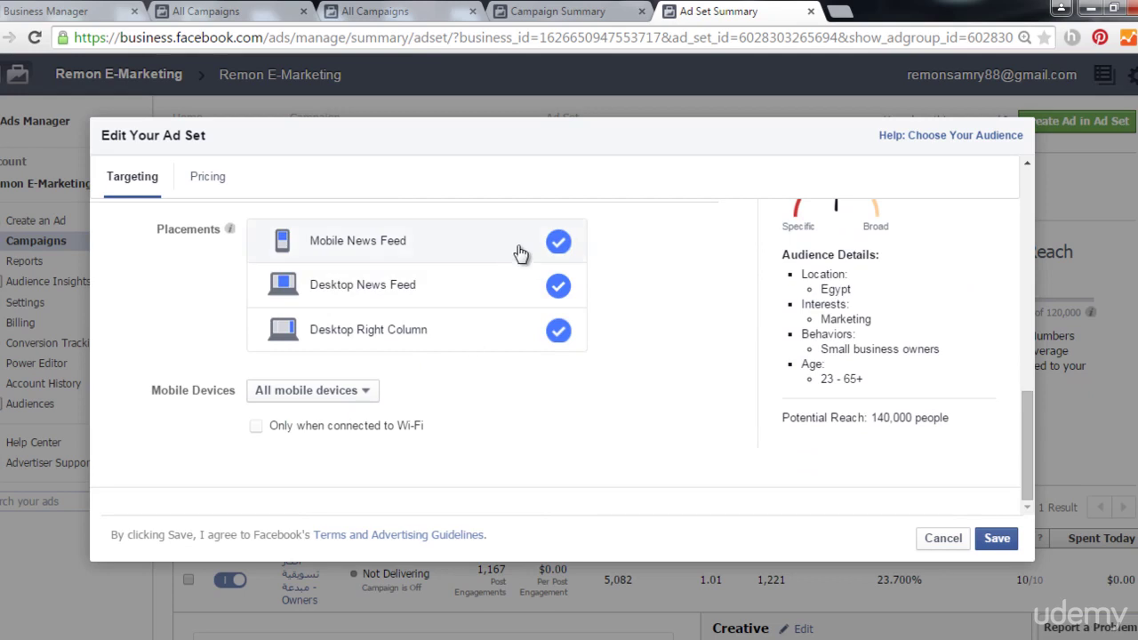
pyautogui.scroll(1, 551, 409)
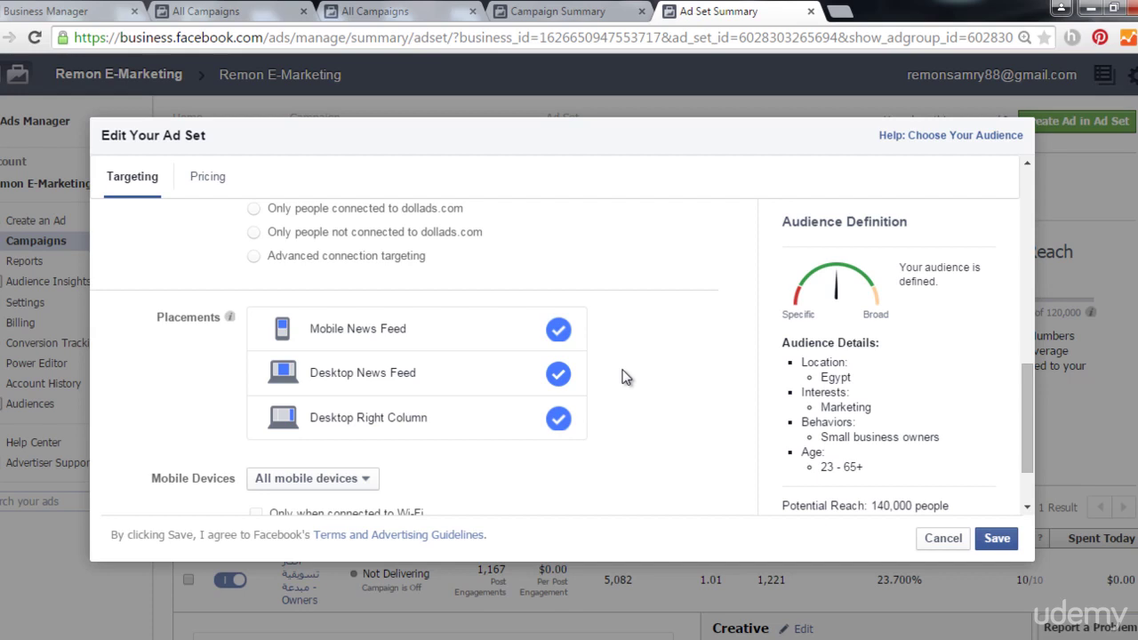
# Check the ad set's placements and mobile device targeting, and leave the targeting editor without saving.
pyautogui.scroll(-1, 622, 377)
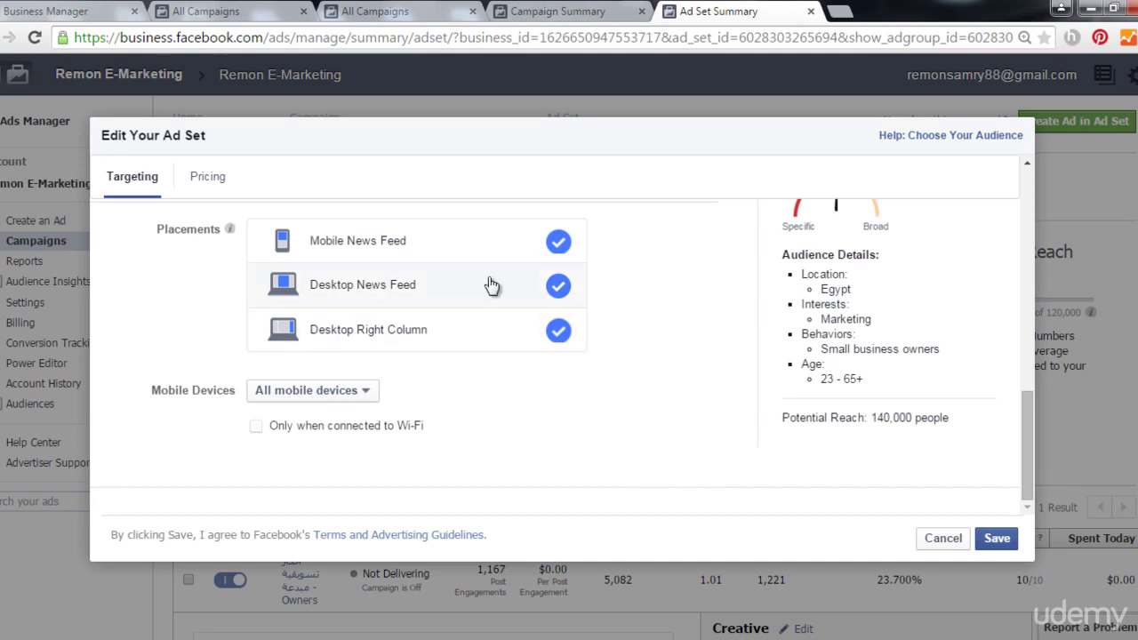
pyautogui.click(939, 544)
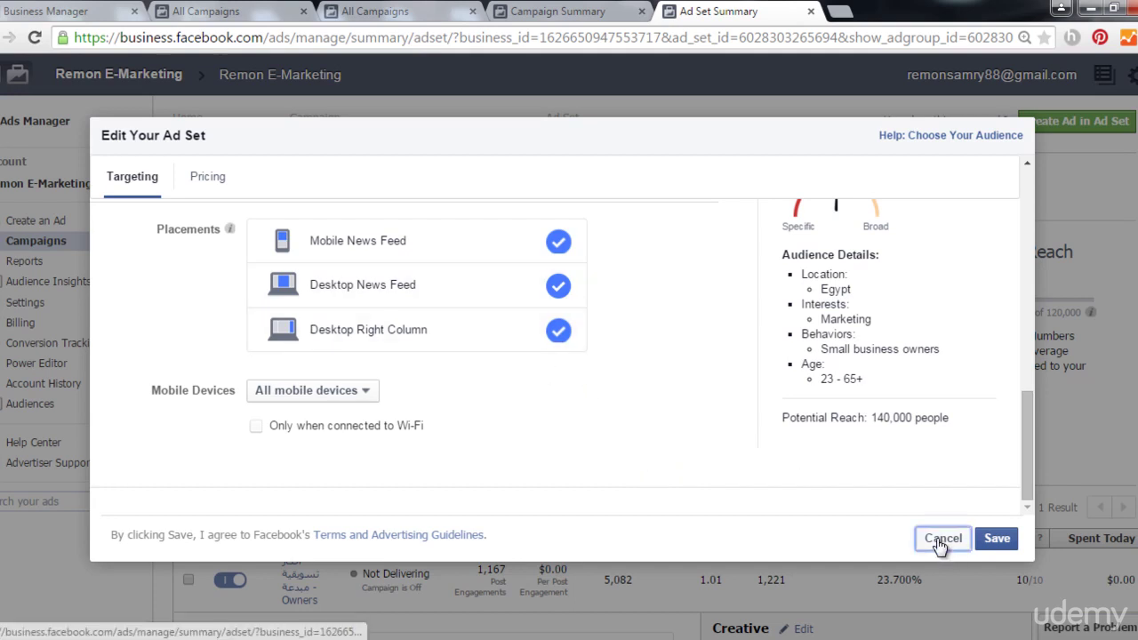
pyautogui.scroll(-1, 489, 389)
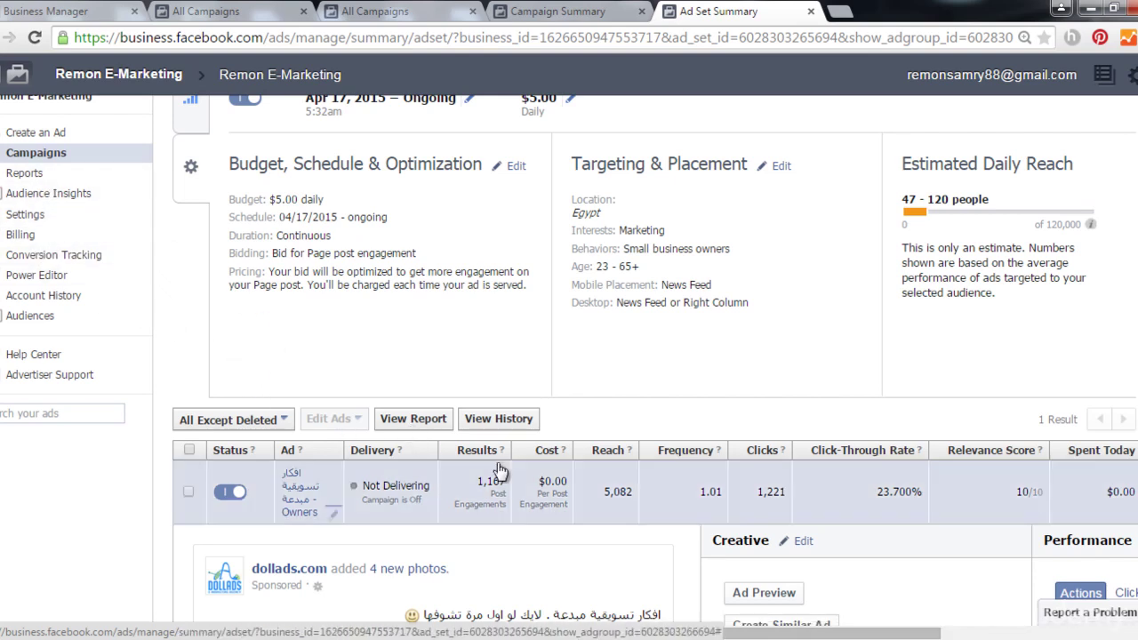
# Open the report for the EG - 23+owners ad set and widen its Ad Name column to fit the full ad names.
pyautogui.click(412, 422)
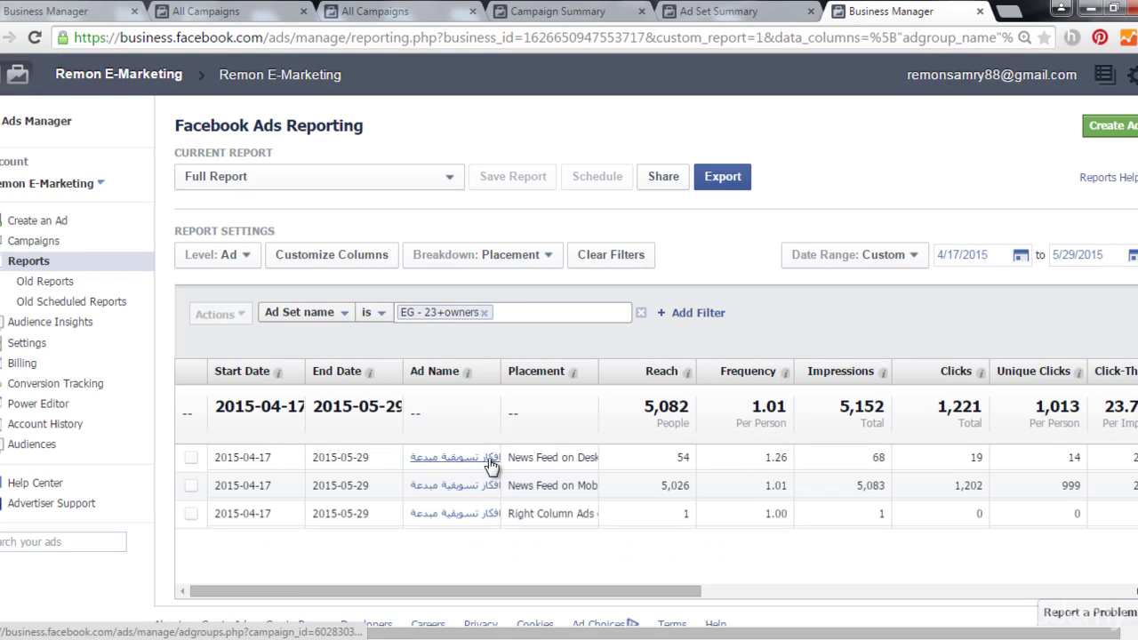
pyautogui.moveTo(500, 376); pyautogui.dragTo(598, 383)
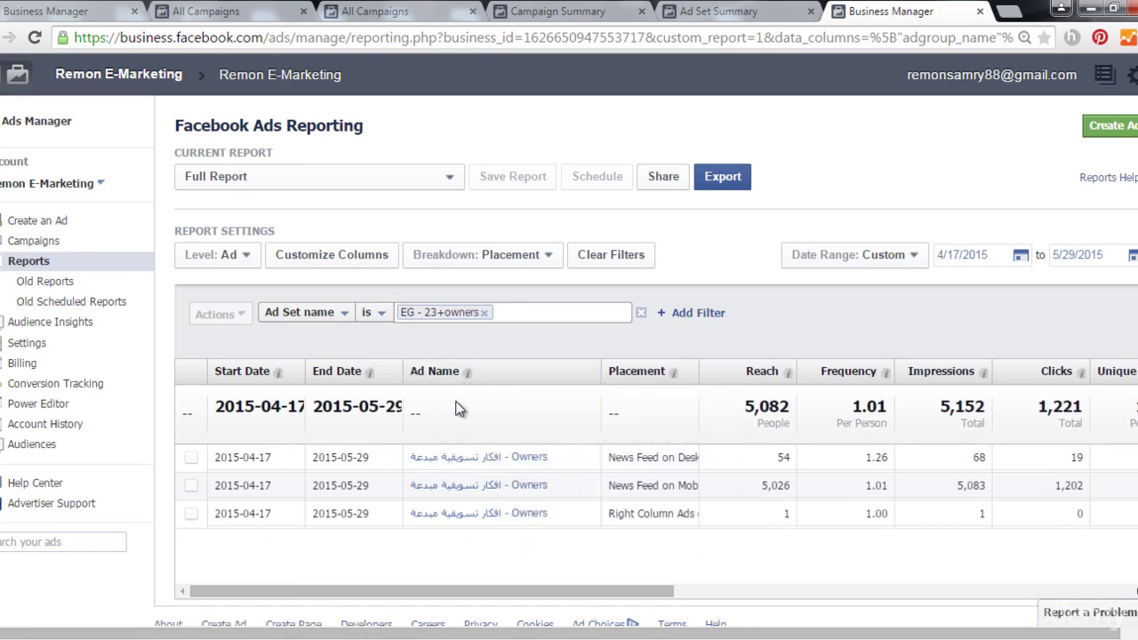
# Return to the ad set summary, check the full name of its ad in the name editor, and leave without saving.
pyautogui.click(746, 12)
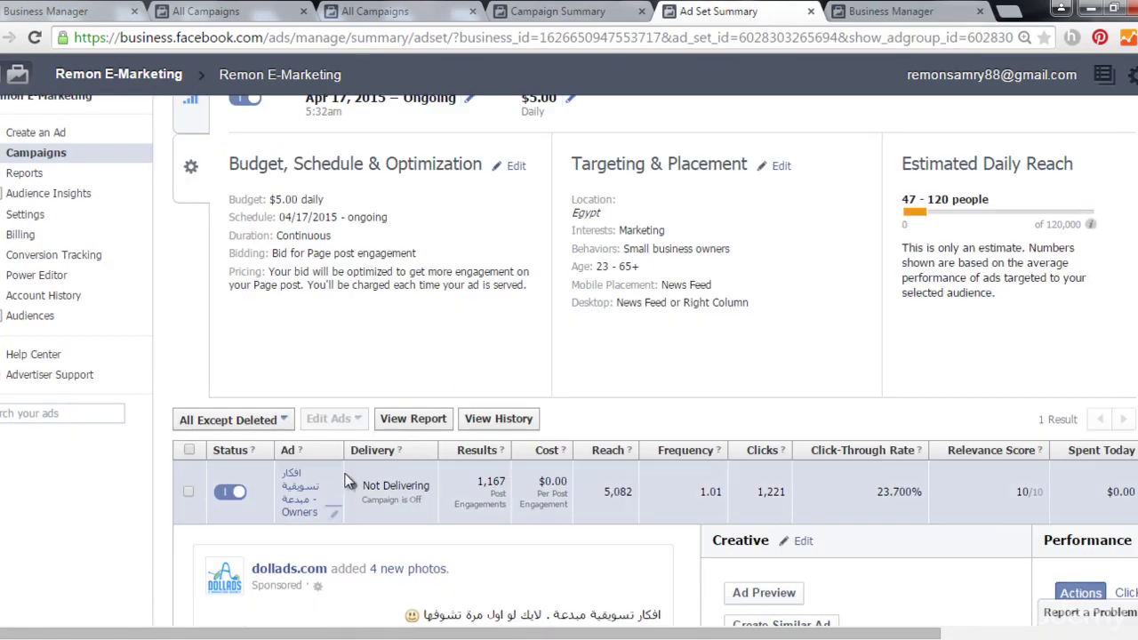
pyautogui.scroll(-1, 312, 524)
pyautogui.scroll(2, 307, 426)
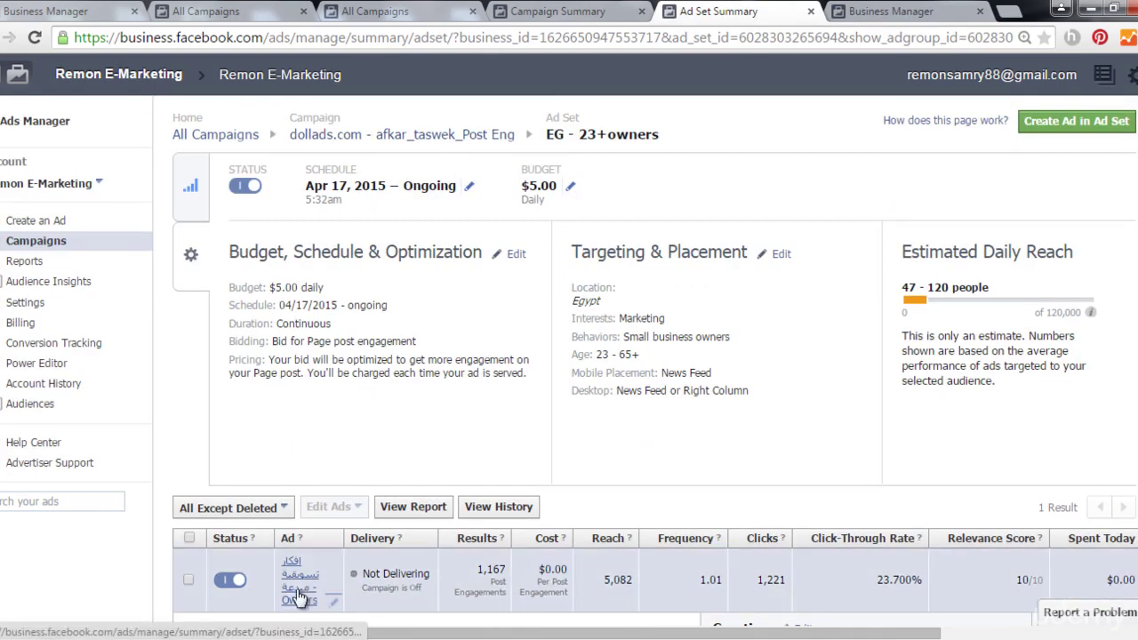
pyautogui.scroll(-1, 300, 597)
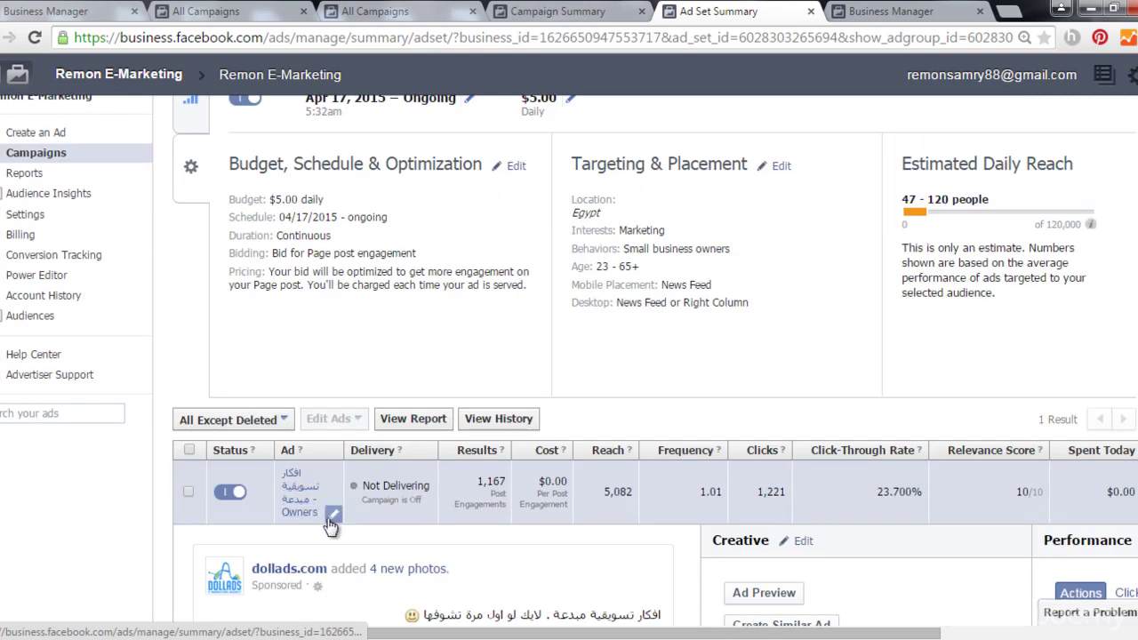
pyautogui.click(334, 523)
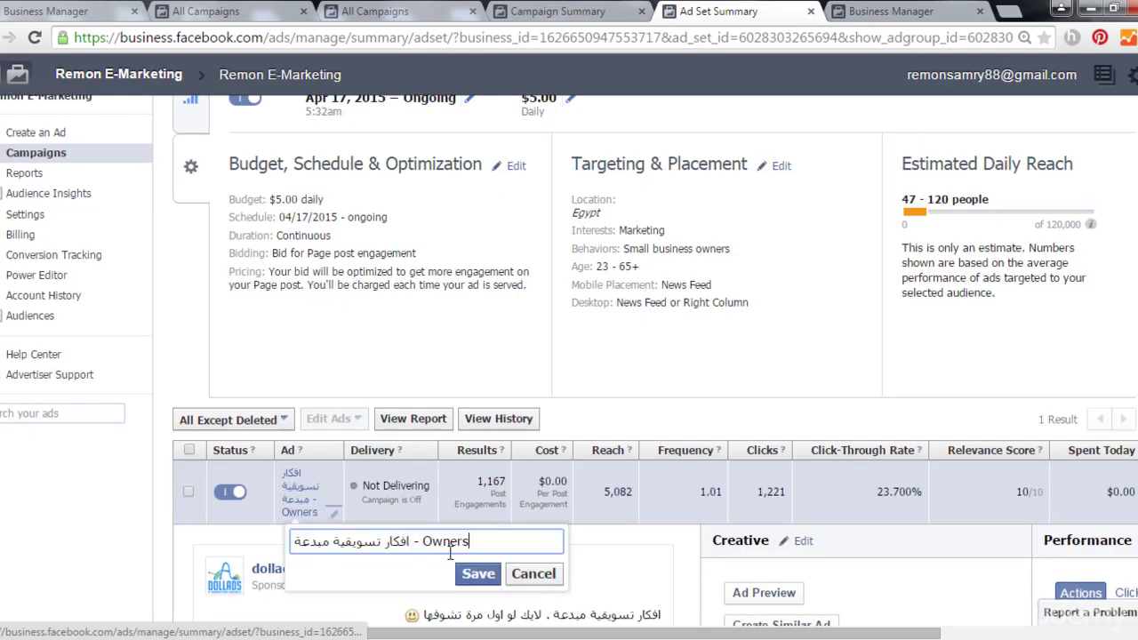
pyautogui.click(536, 574)
pyautogui.scroll(1, 487, 604)
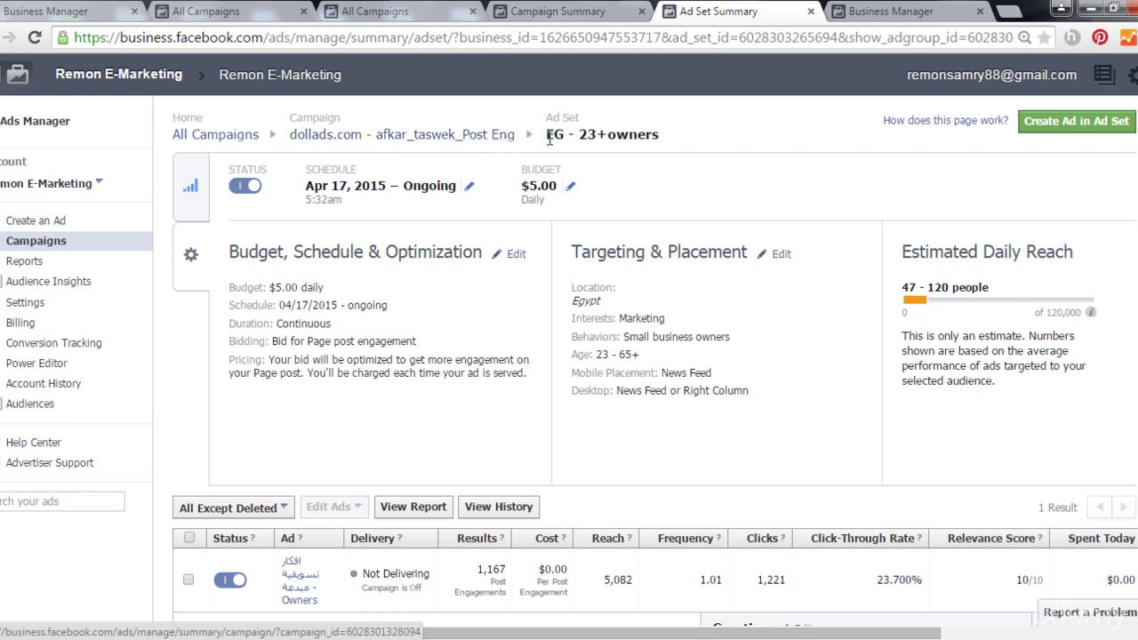
# Highlight the ad set's name on its summary page and compare it with the Ad Set name filter in the report.
pyautogui.moveTo(547, 134); pyautogui.dragTo(663, 135)
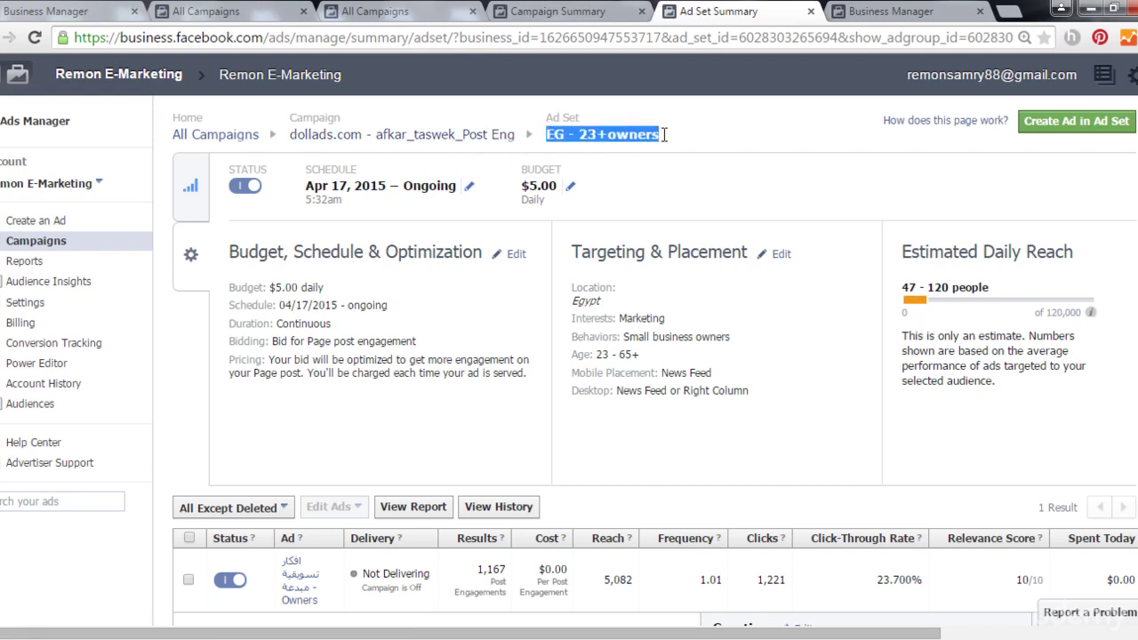
pyautogui.click(579, 138)
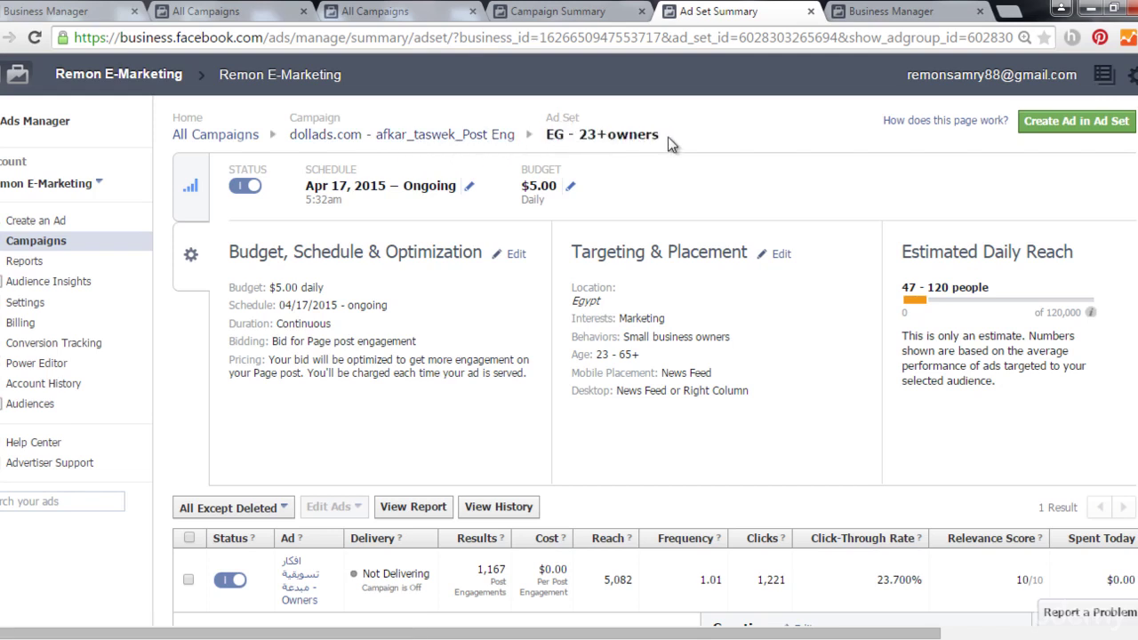
pyautogui.moveTo(678, 135); pyautogui.dragTo(548, 133)
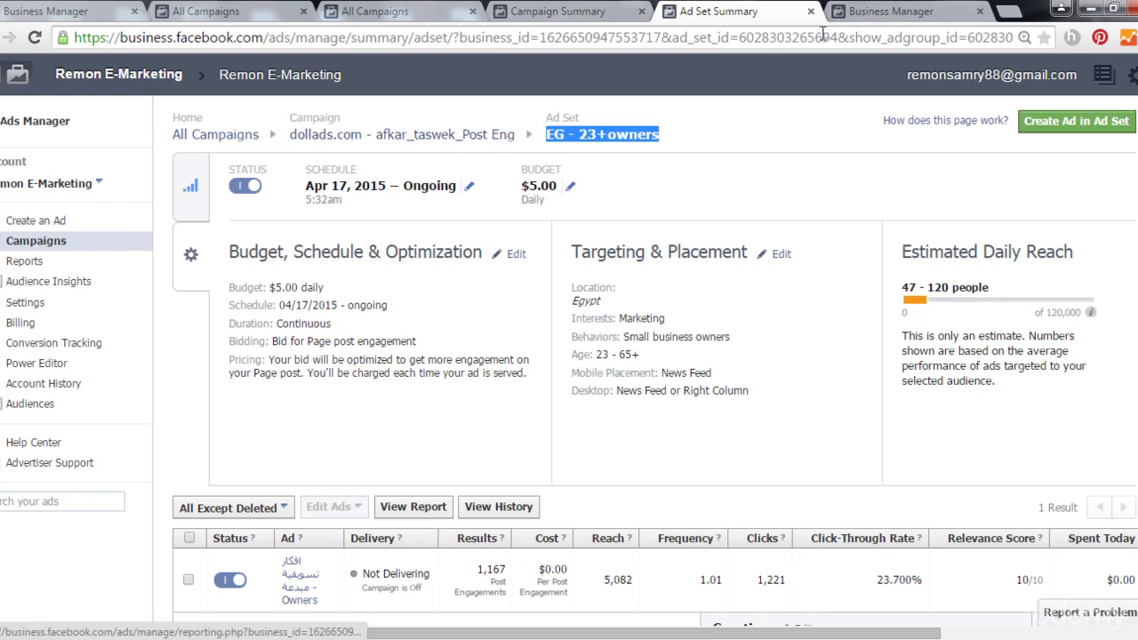
pyautogui.hotkey('ctrl', 'Tab')
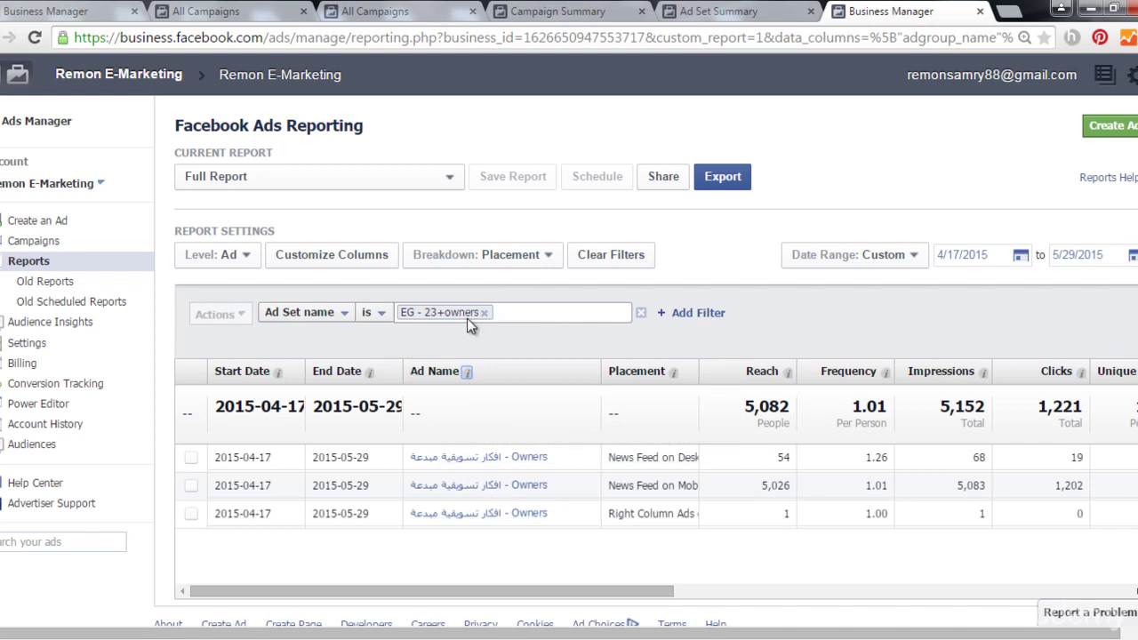
# Go up to the dollads.com - afkar_taswek_Post Eng campaign and reopen its EG - 23+owners ad set to view its ad.
pyautogui.click(711, 11)
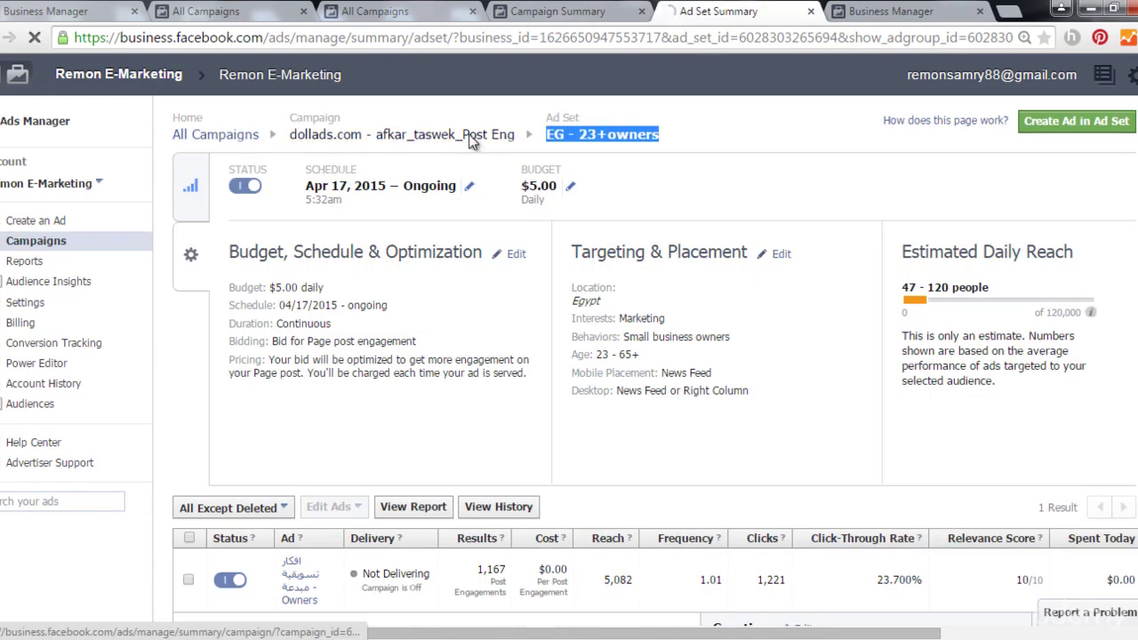
pyautogui.click(471, 143)
pyautogui.scroll(-1, 360, 502)
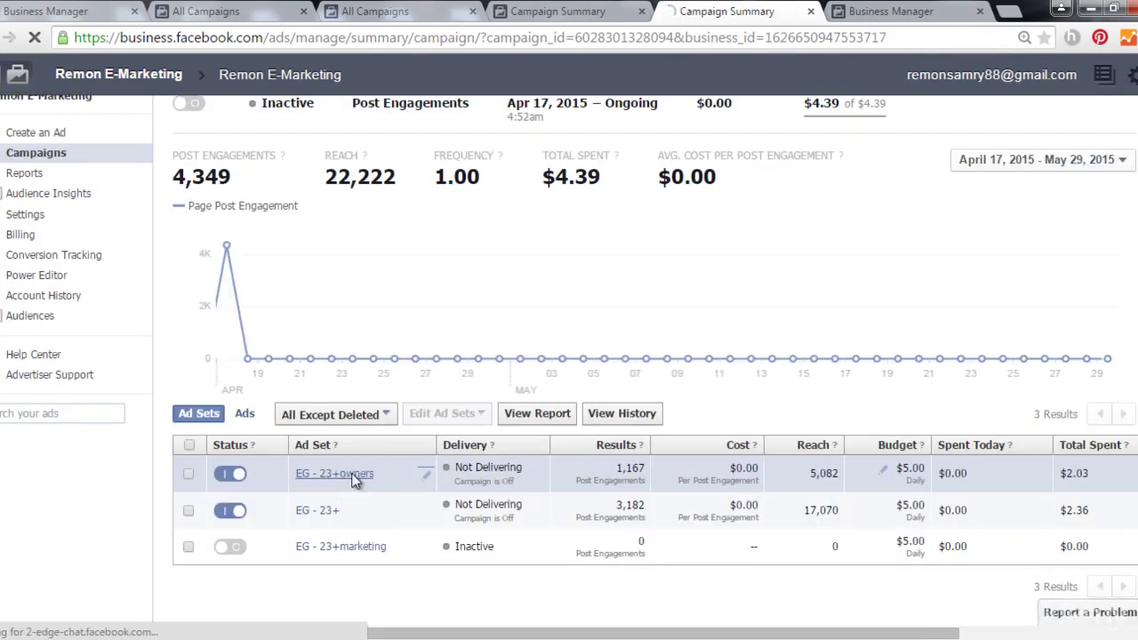
pyautogui.click(354, 480)
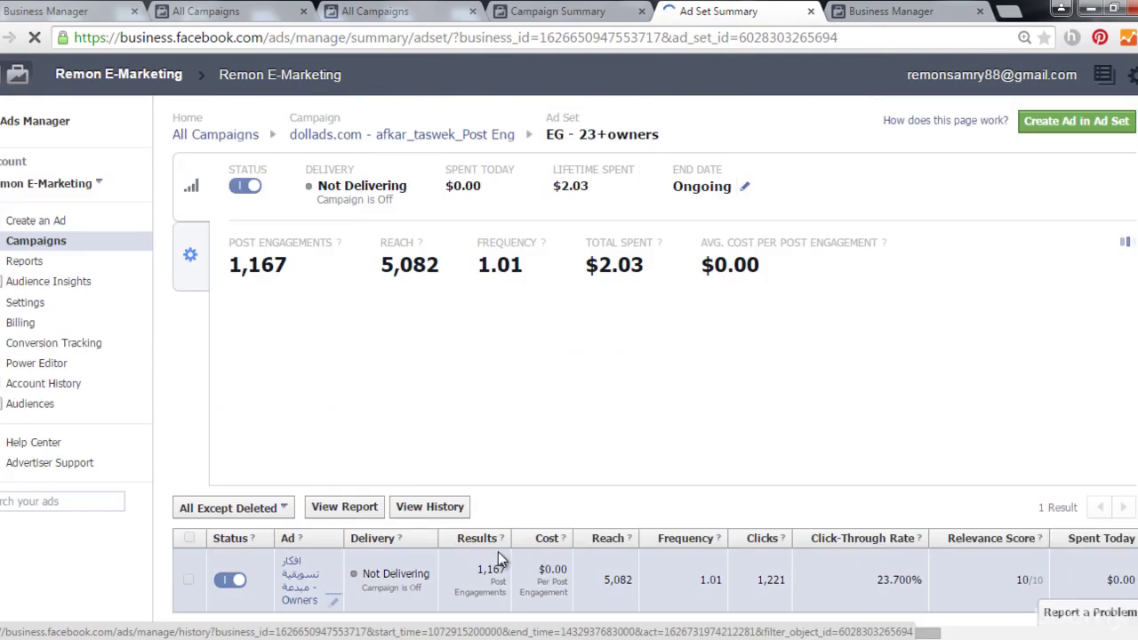
pyautogui.scroll(-2, 329, 466)
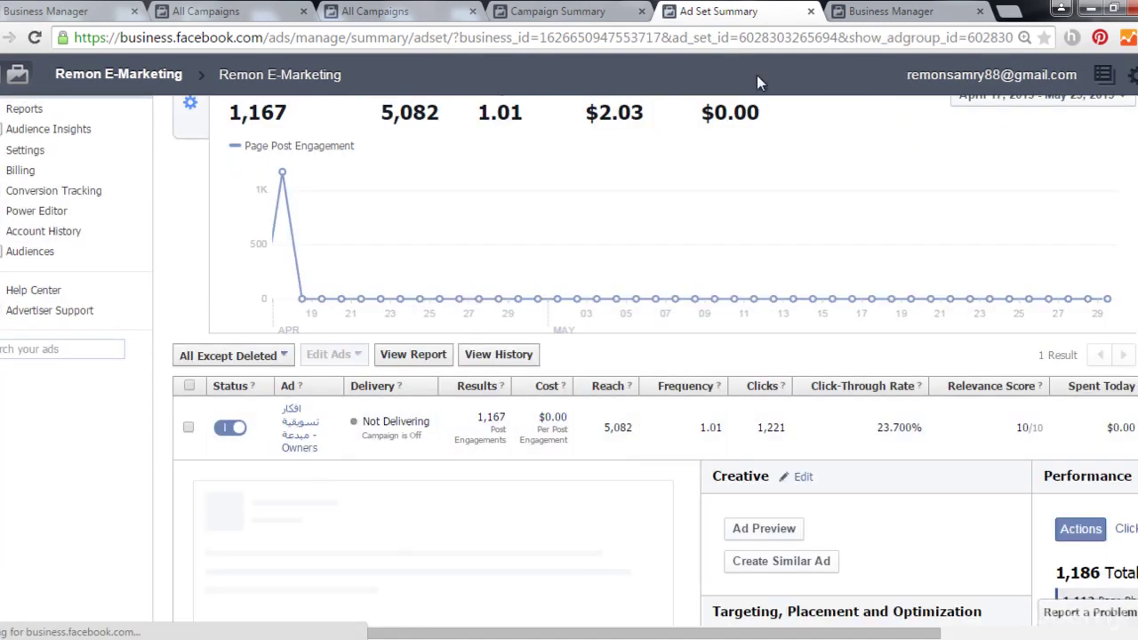
# Return to the ads report, widen the Placement column, and review each placement's reach, clicks, click-through rate and costs.
pyautogui.click(888, 11)
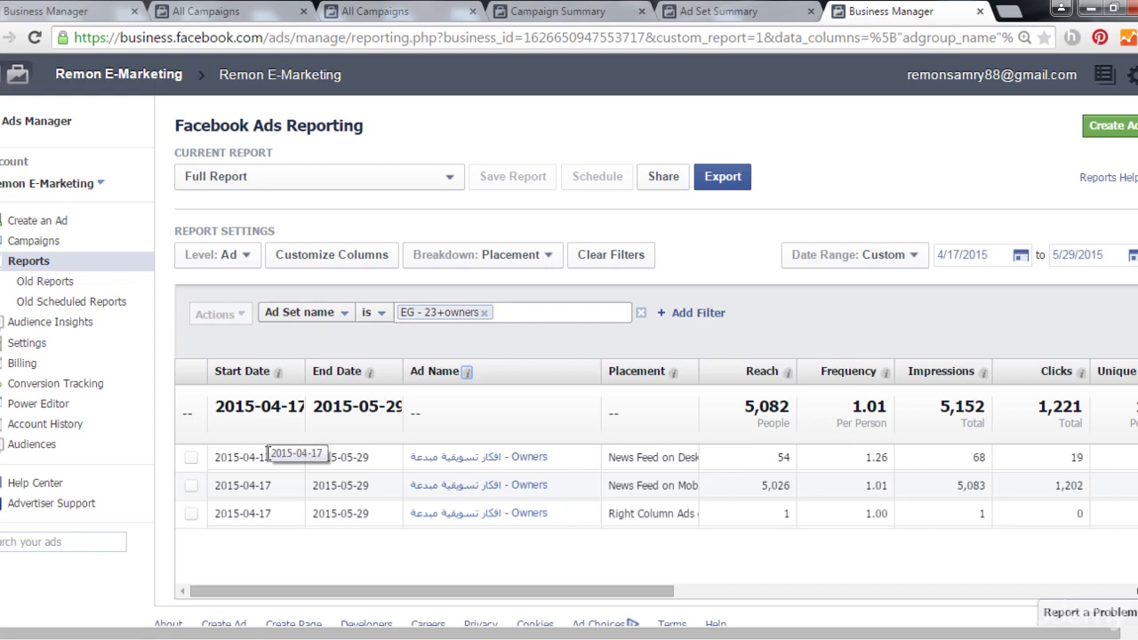
pyautogui.moveTo(540, 593); pyautogui.dragTo(602, 584)
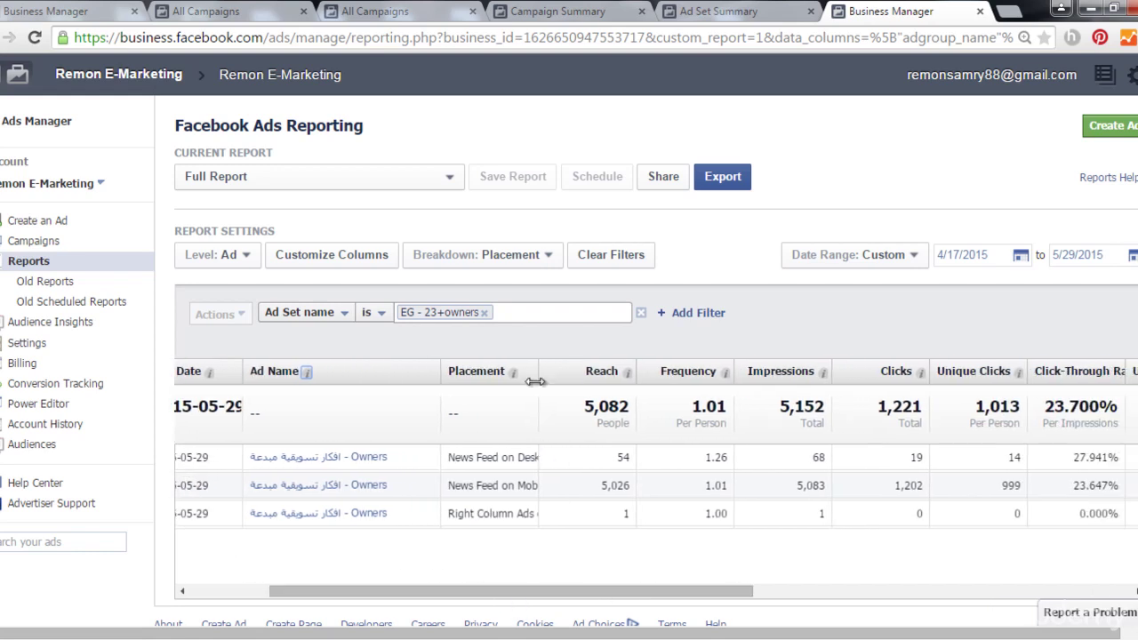
pyautogui.moveTo(538, 371); pyautogui.dragTo(628, 387)
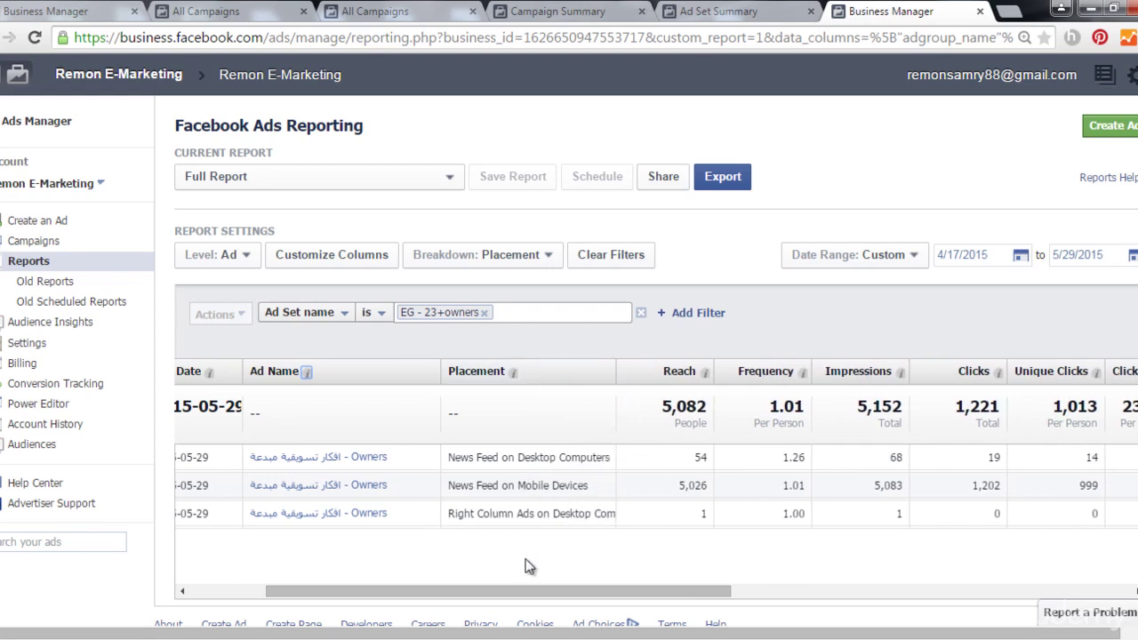
pyautogui.moveTo(515, 592); pyautogui.dragTo(842, 591)
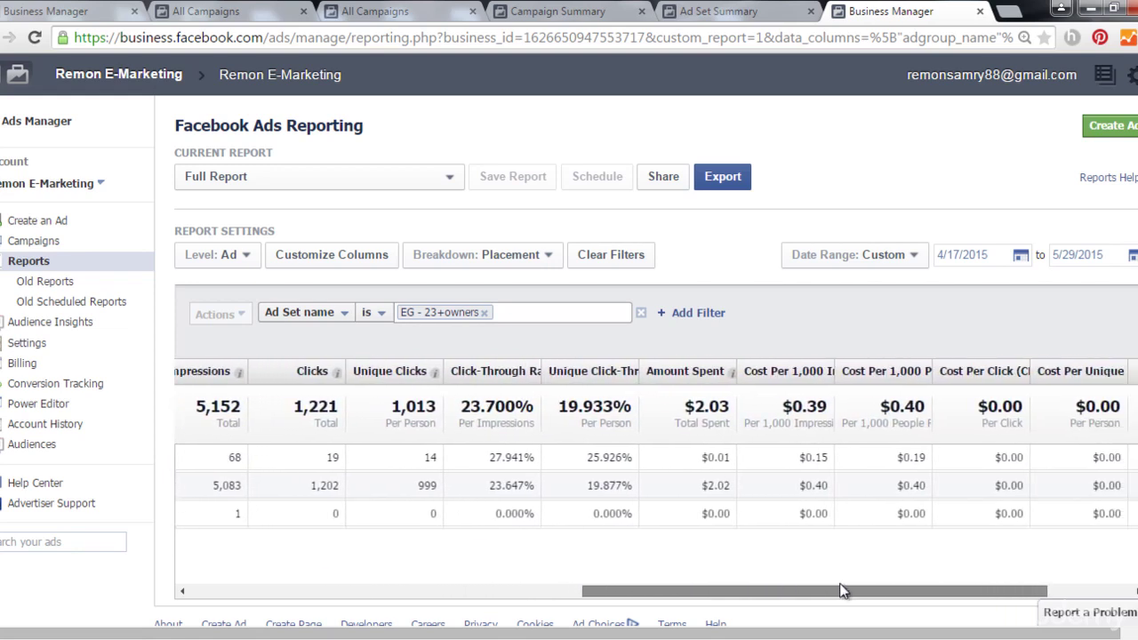
pyautogui.moveTo(732, 599); pyautogui.dragTo(749, 597)
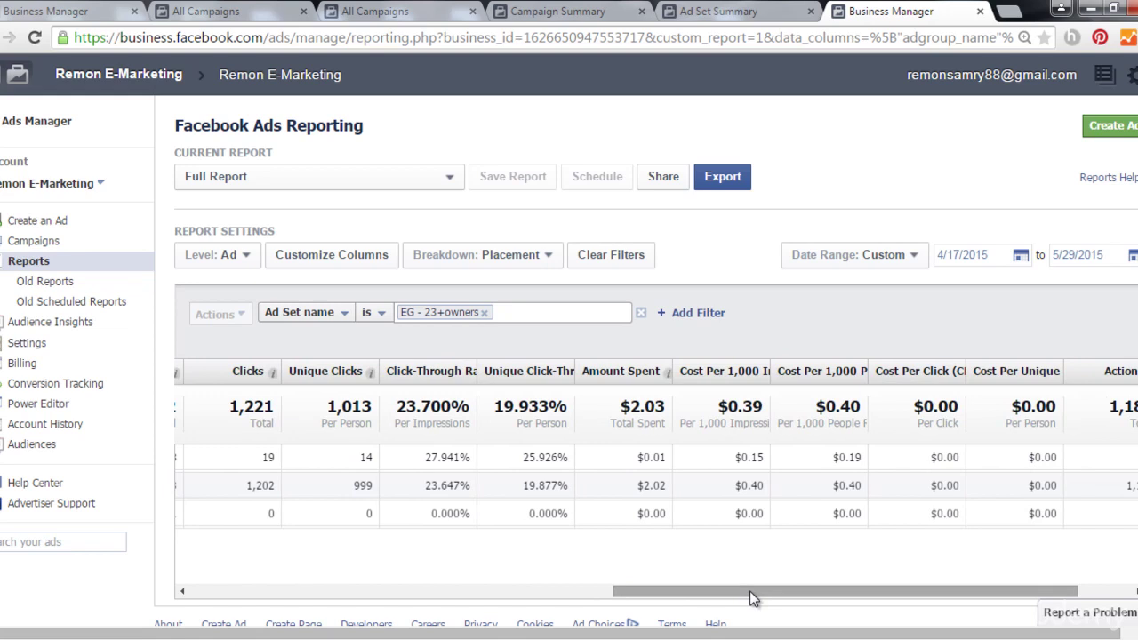
# Break the report down by region and widen the Region column to fit the full governorate names.
pyautogui.click(531, 256)
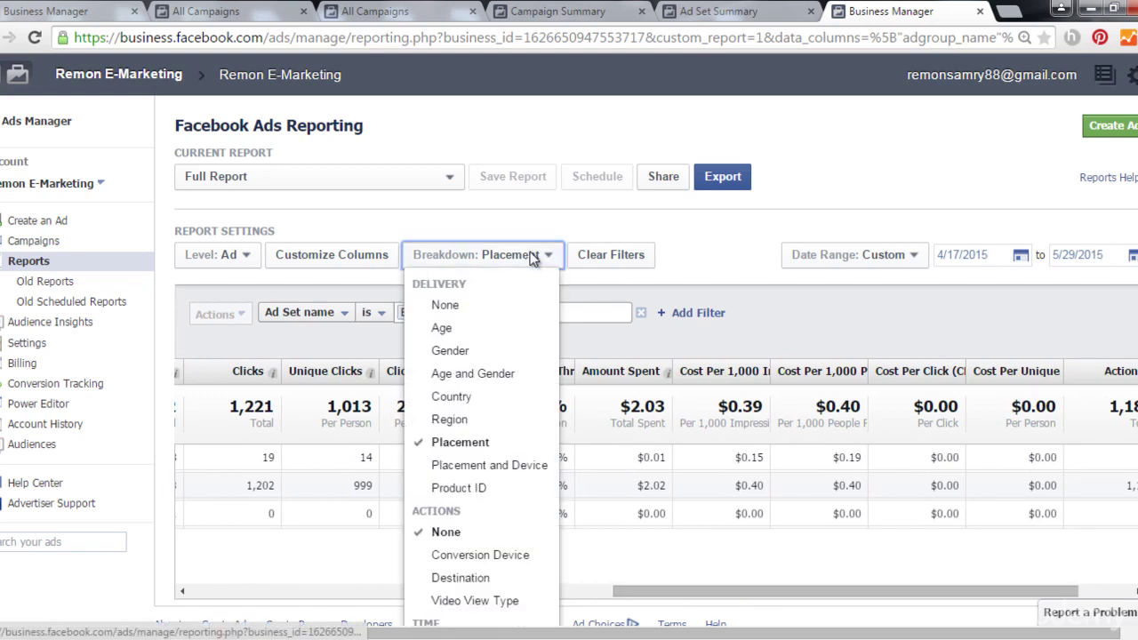
pyautogui.click(484, 422)
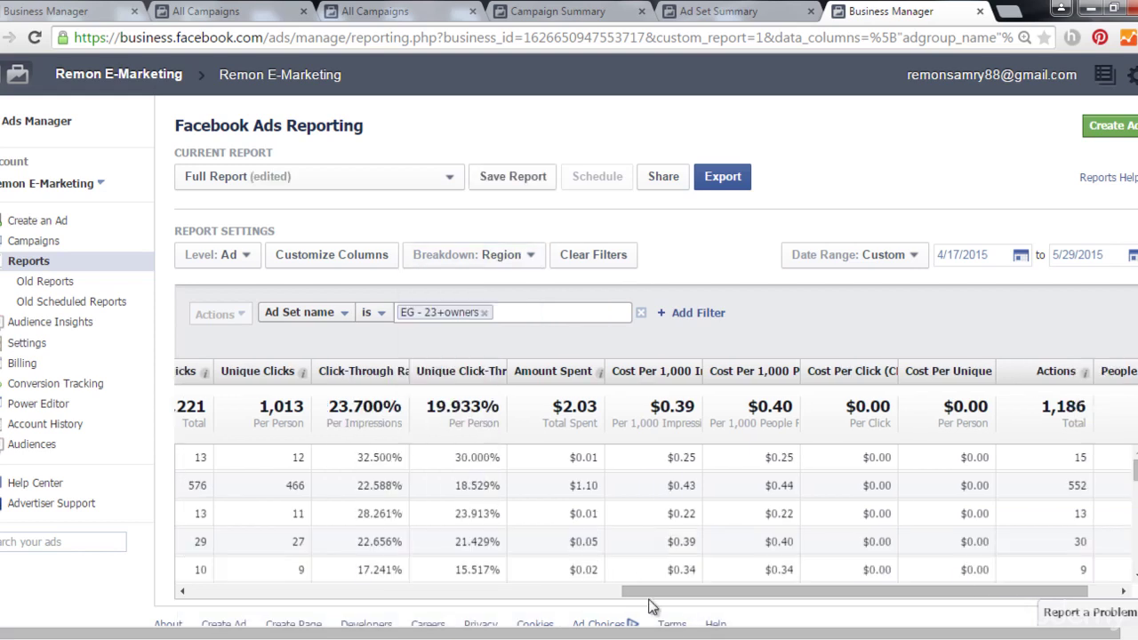
pyautogui.moveTo(641, 592); pyautogui.dragTo(178, 578)
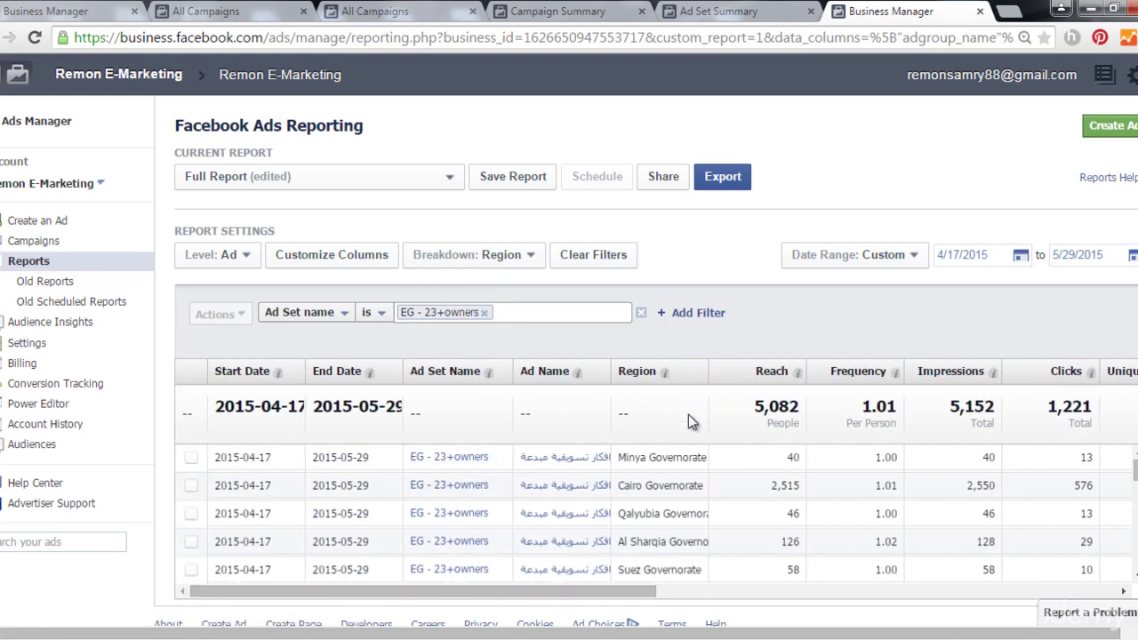
pyautogui.moveTo(709, 367); pyautogui.dragTo(814, 366)
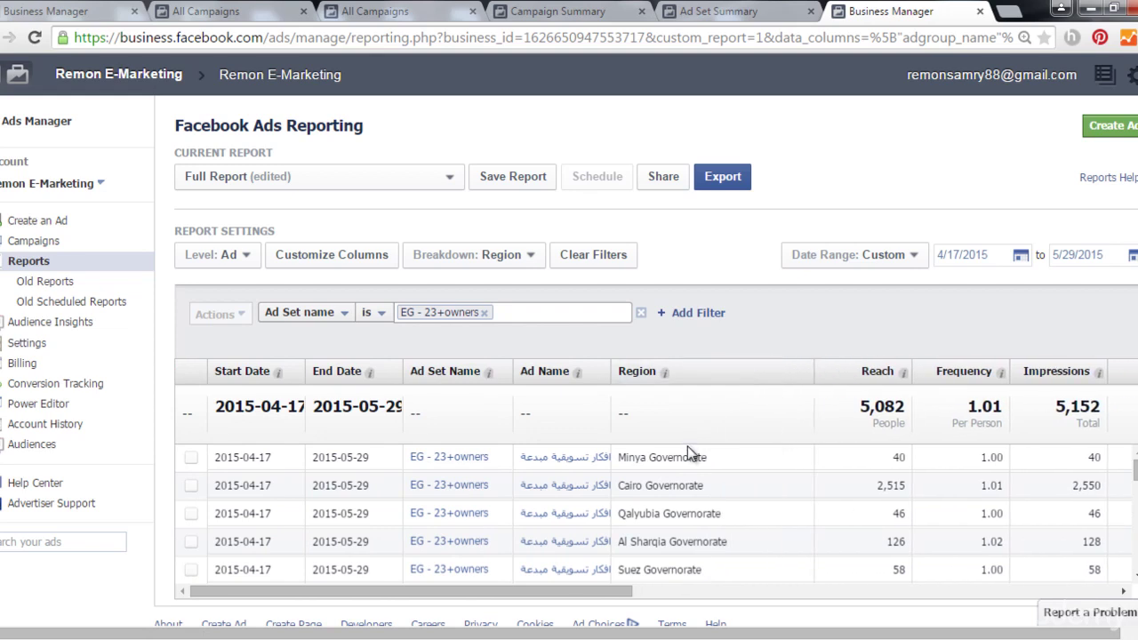
# Examine the ad's reach, impressions, clicks and click-through rate for each governorate in the region breakdown.
pyautogui.doubleClick(642, 457)
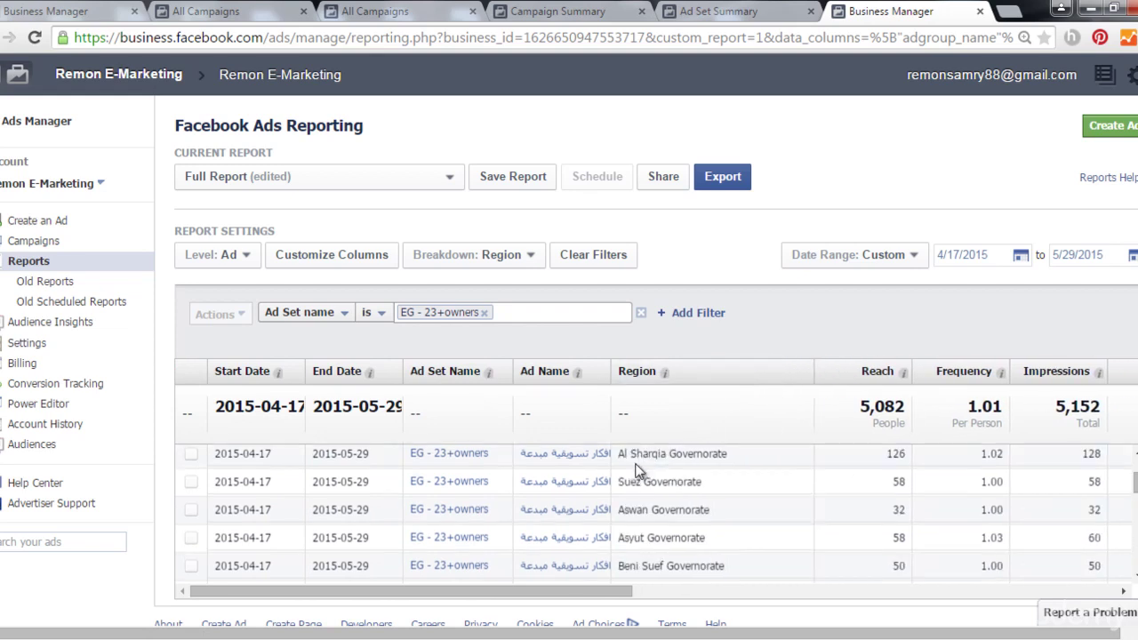
pyautogui.moveTo(663, 513); pyautogui.dragTo(637, 515)
pyautogui.scroll(-2, 673, 542)
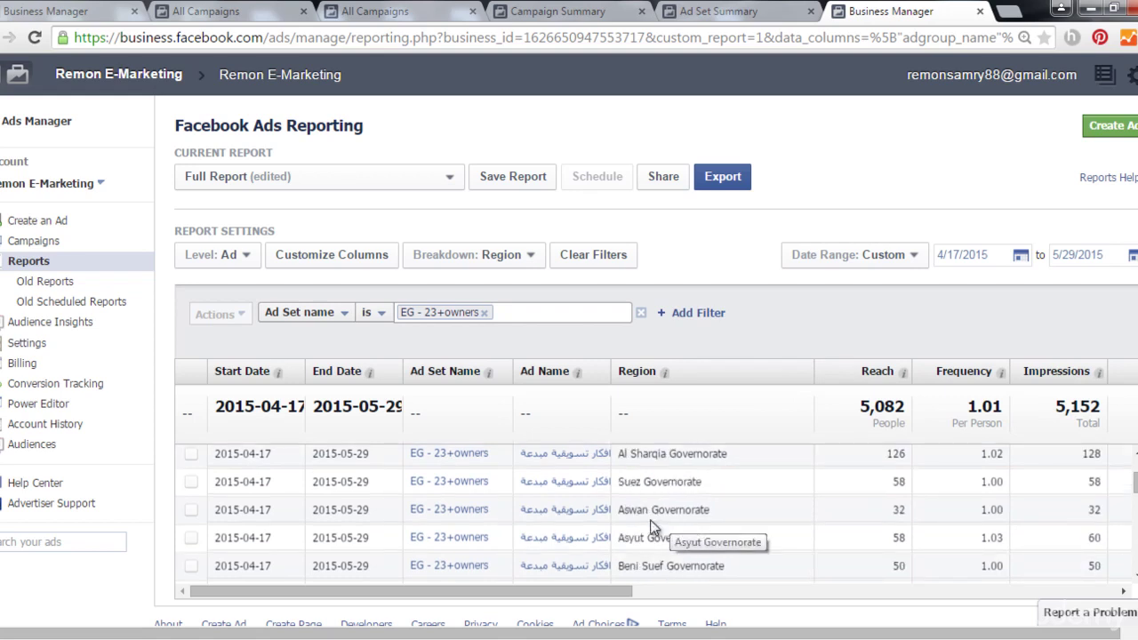
pyautogui.scroll(-2, 641, 536)
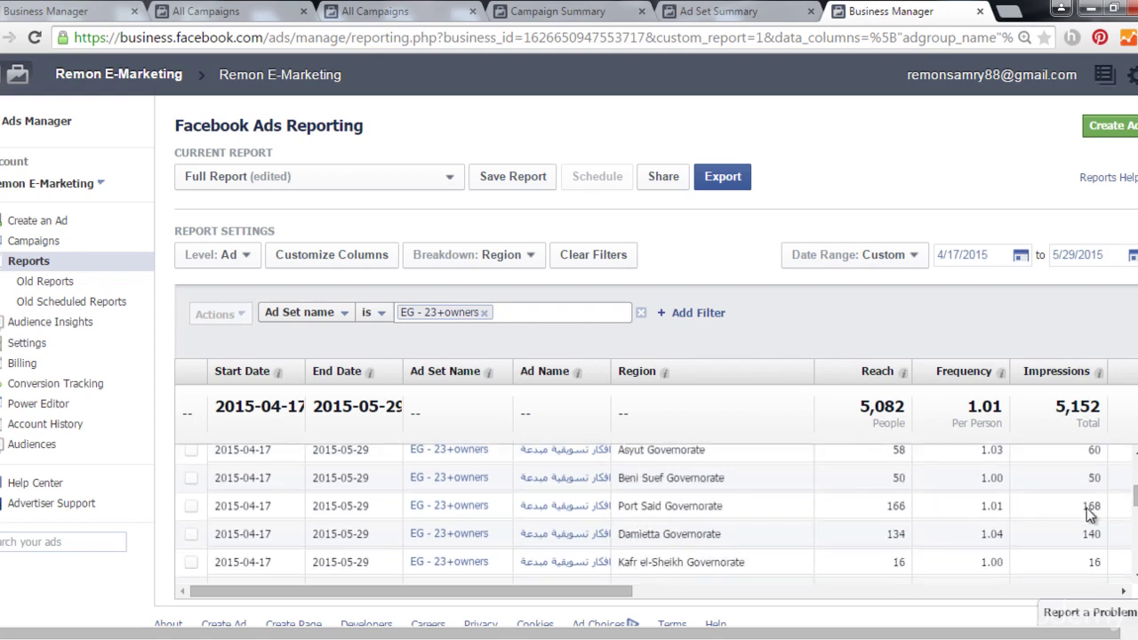
pyautogui.moveTo(1134, 502); pyautogui.dragTo(1134, 472)
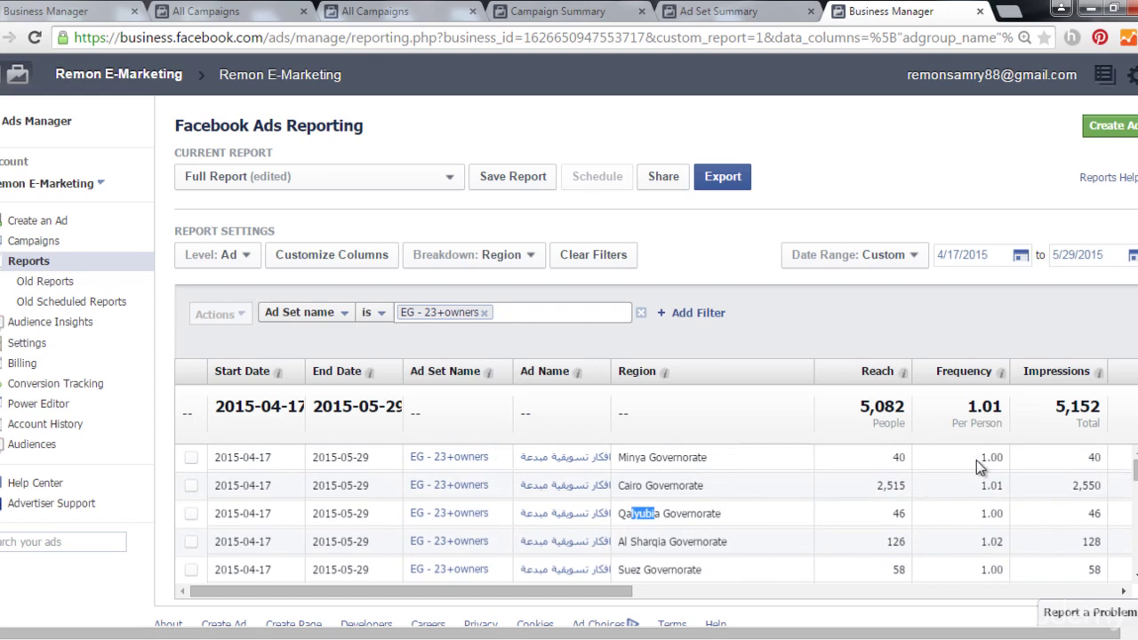
pyautogui.moveTo(578, 591); pyautogui.dragTo(702, 590)
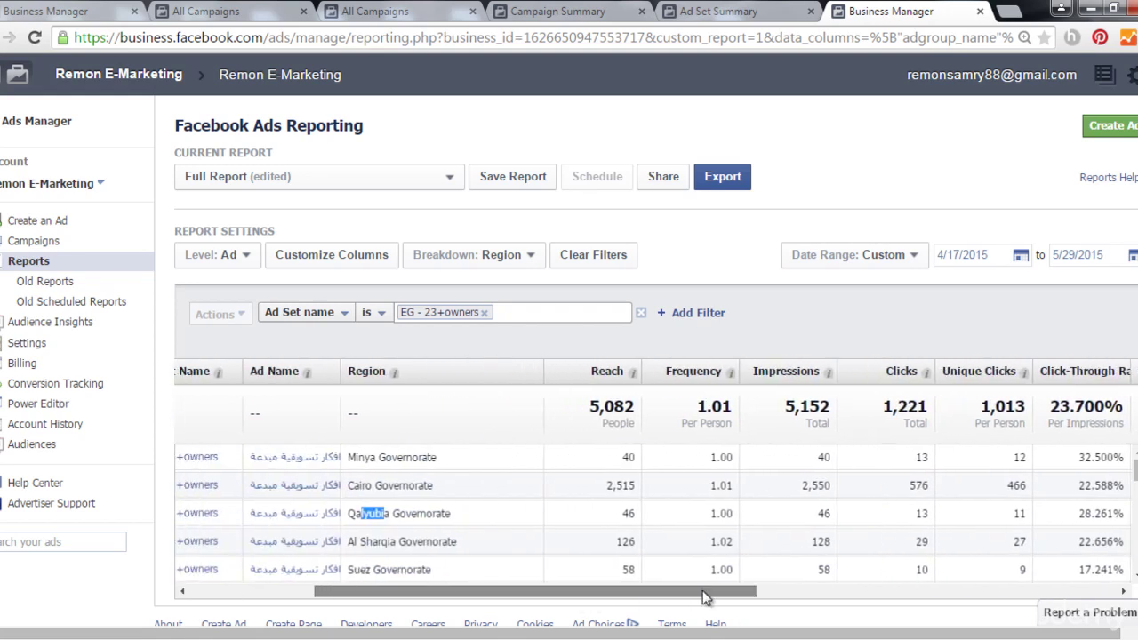
pyautogui.scroll(-10, 538, 507)
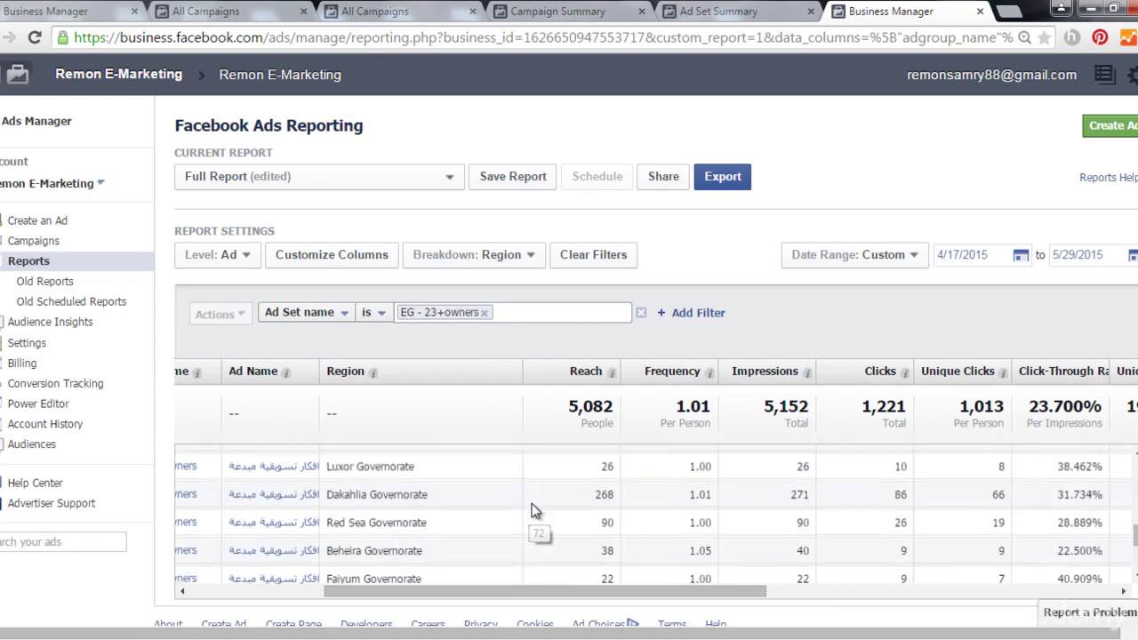
# Switch the report's breakdown to country.
pyautogui.click(467, 256)
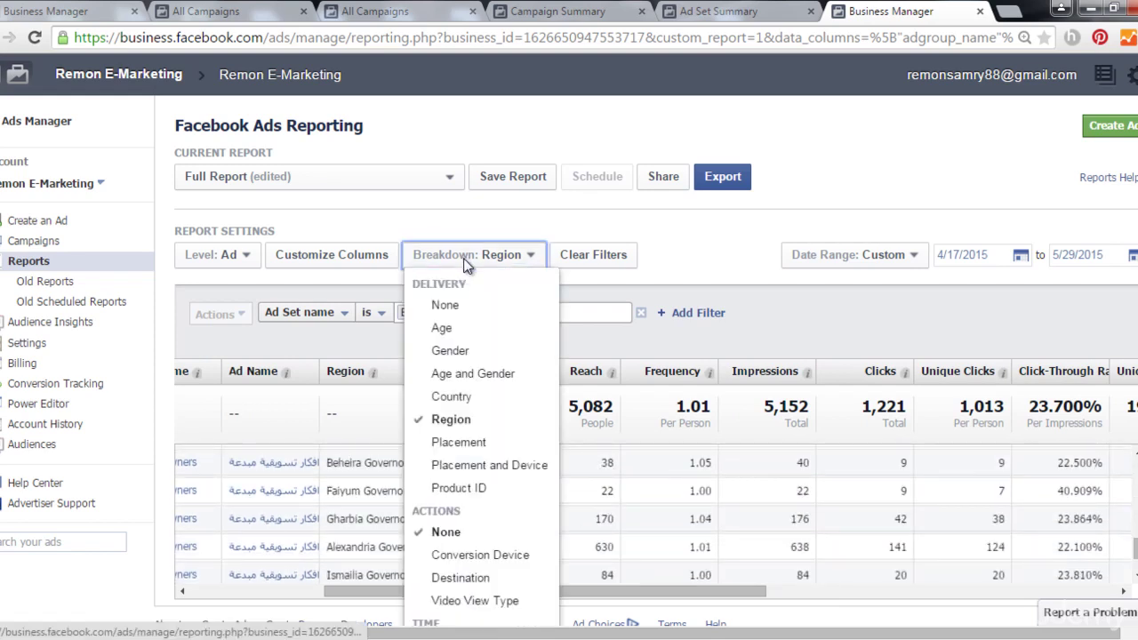
pyautogui.click(466, 399)
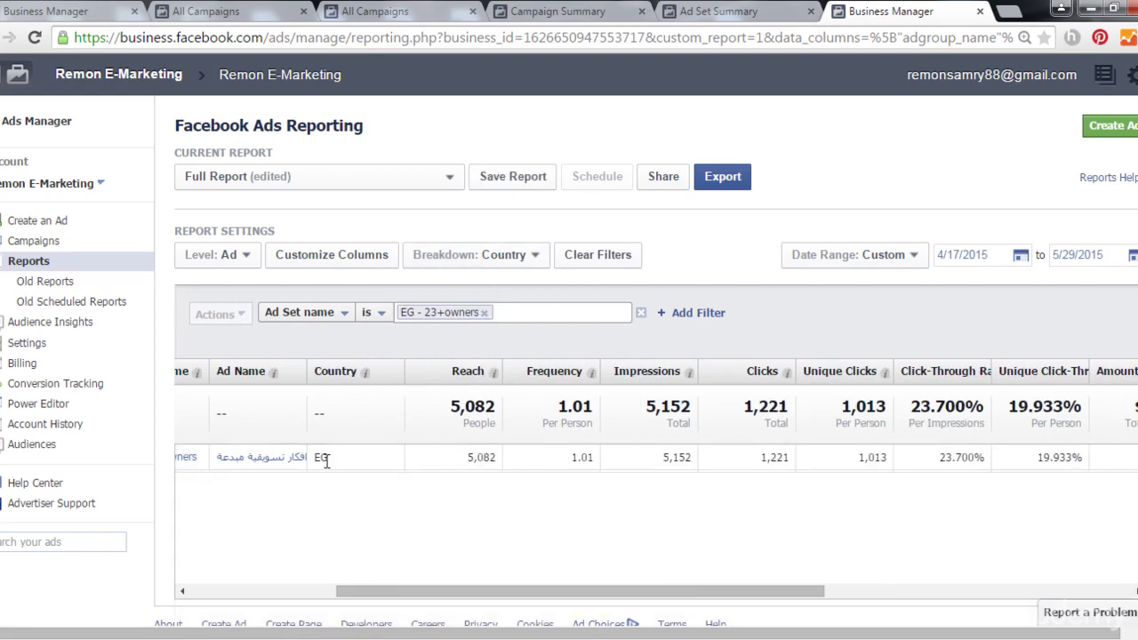
# Break the ad's report down by region again and review the remaining governorates' reach, clicks, click-through rates and amount spent.
pyautogui.click(531, 255)
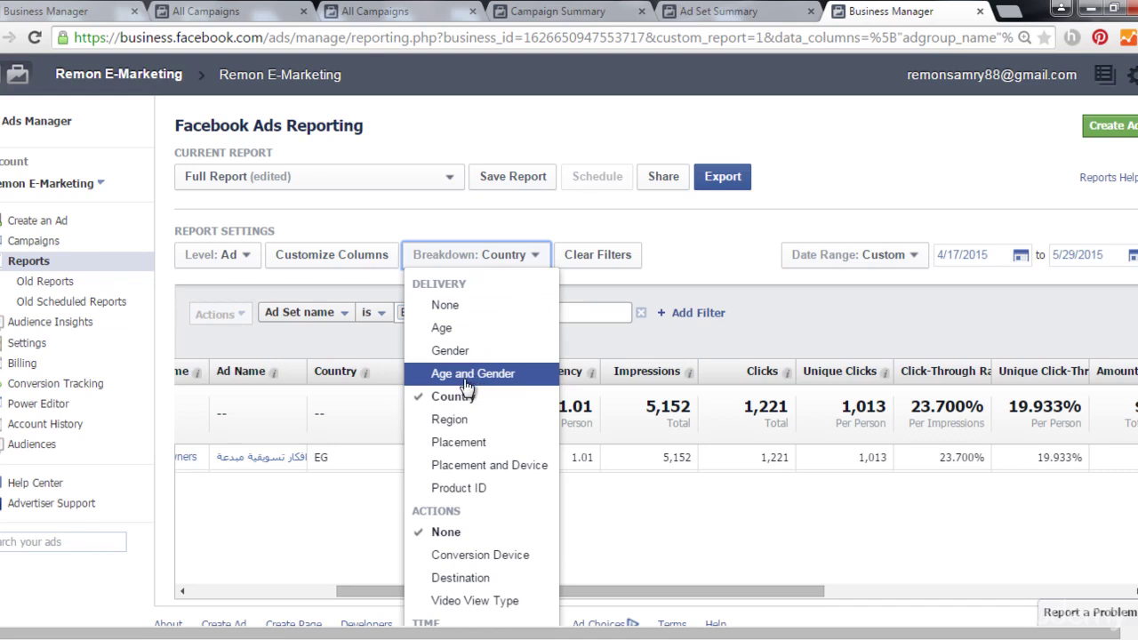
pyautogui.click(460, 422)
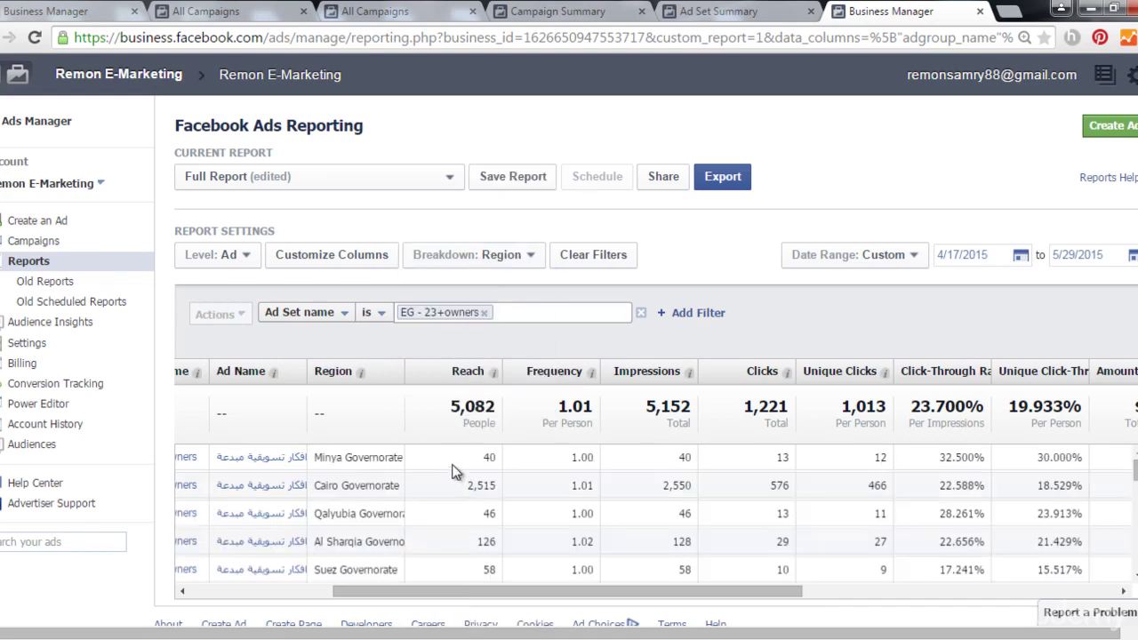
pyautogui.scroll(-5, 355, 451)
pyautogui.scroll(-5, 356, 451)
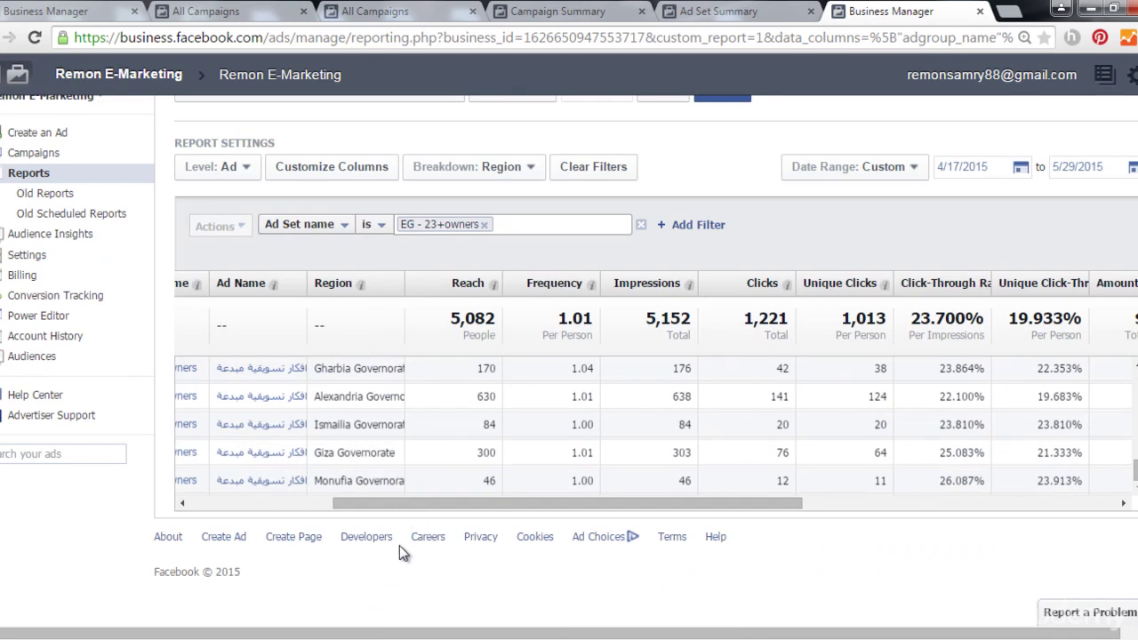
pyautogui.scroll(4, 392, 546)
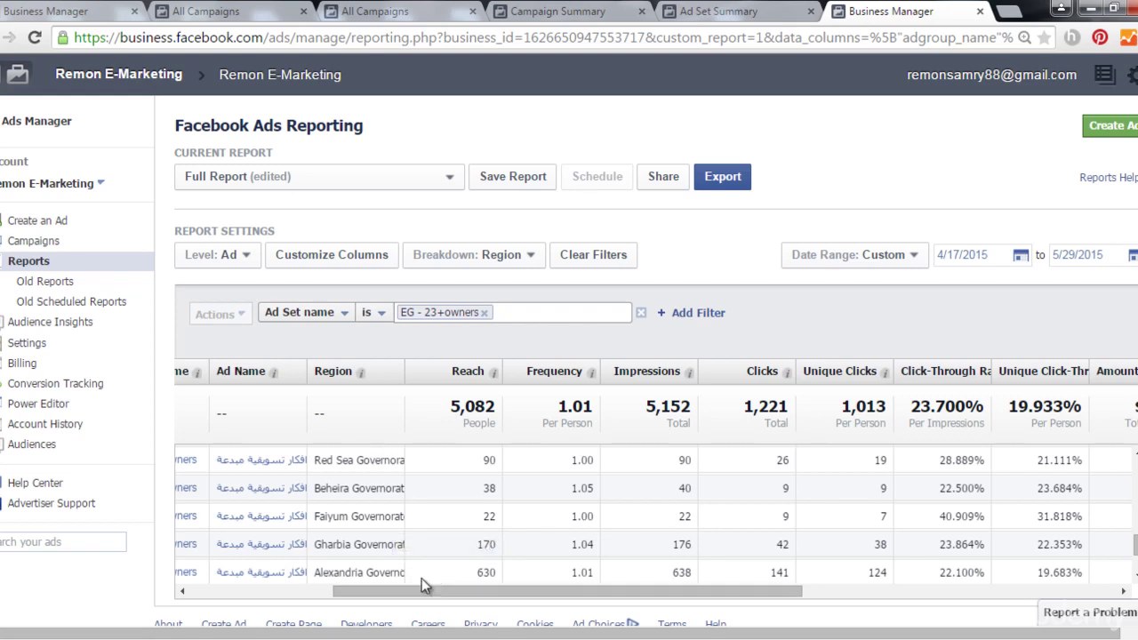
pyautogui.moveTo(397, 591); pyautogui.dragTo(423, 587)
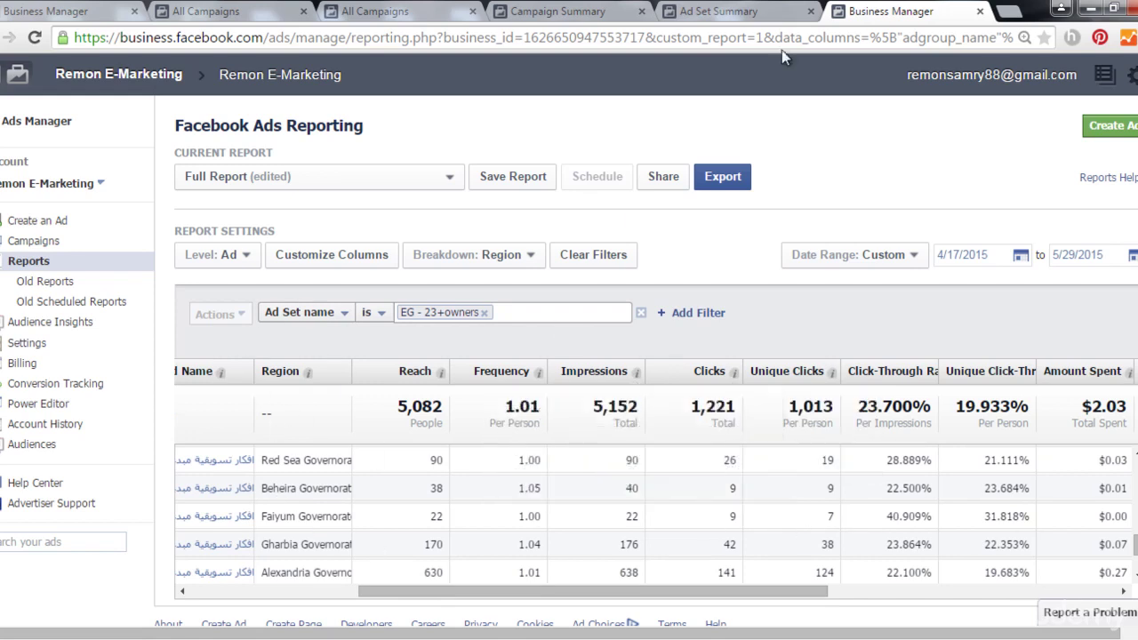
# Close the ad report, return to the dollads.com - afkar_taswek_Post Eng campaign summary, and open the whole campaign's report.
pyautogui.click(765, 11)
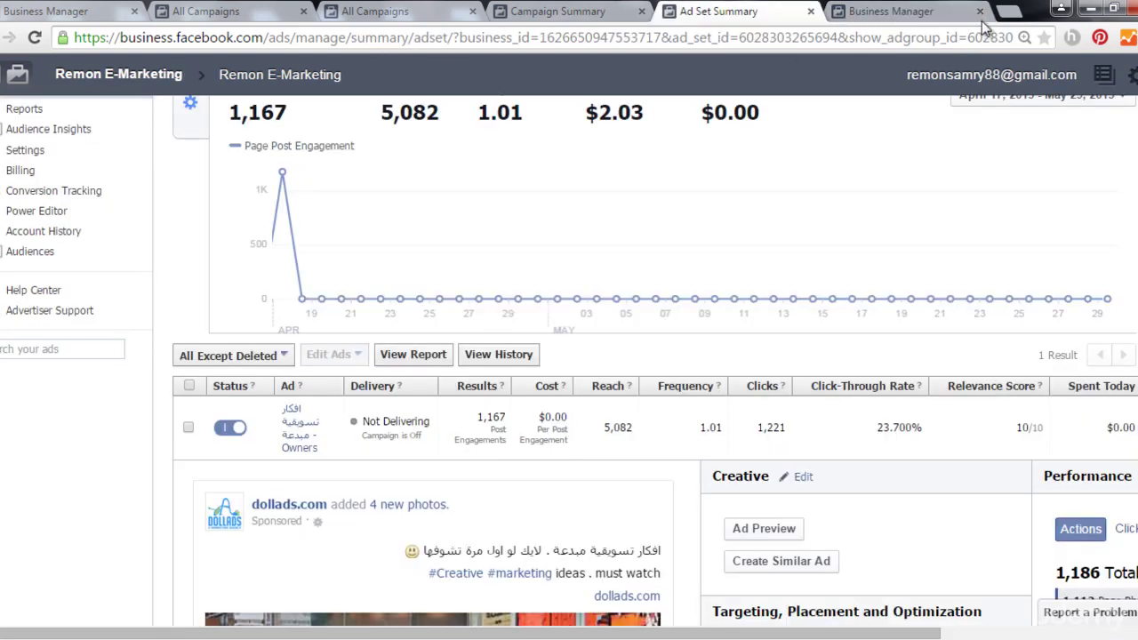
pyautogui.click(980, 11)
pyautogui.click(565, 184)
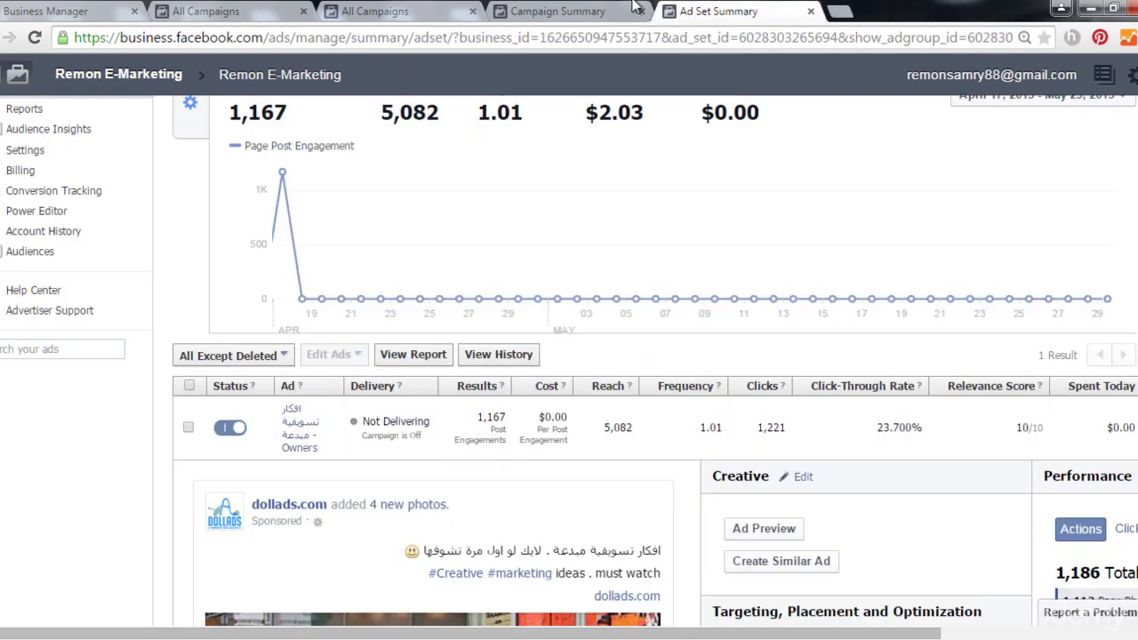
pyautogui.click(593, 9)
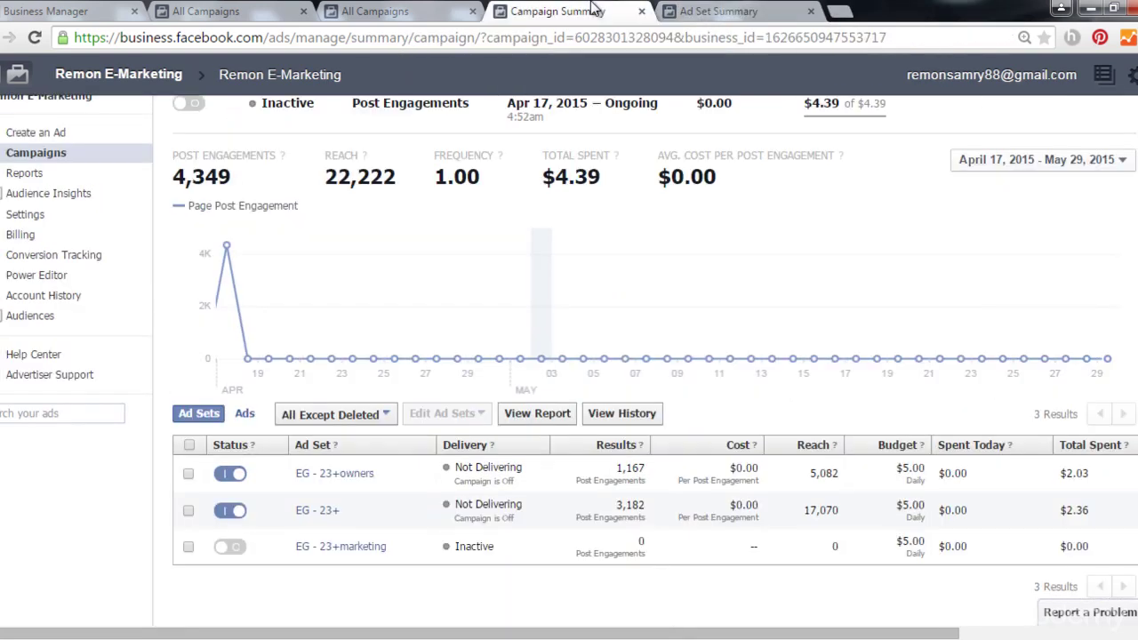
pyautogui.scroll(1, 546, 196)
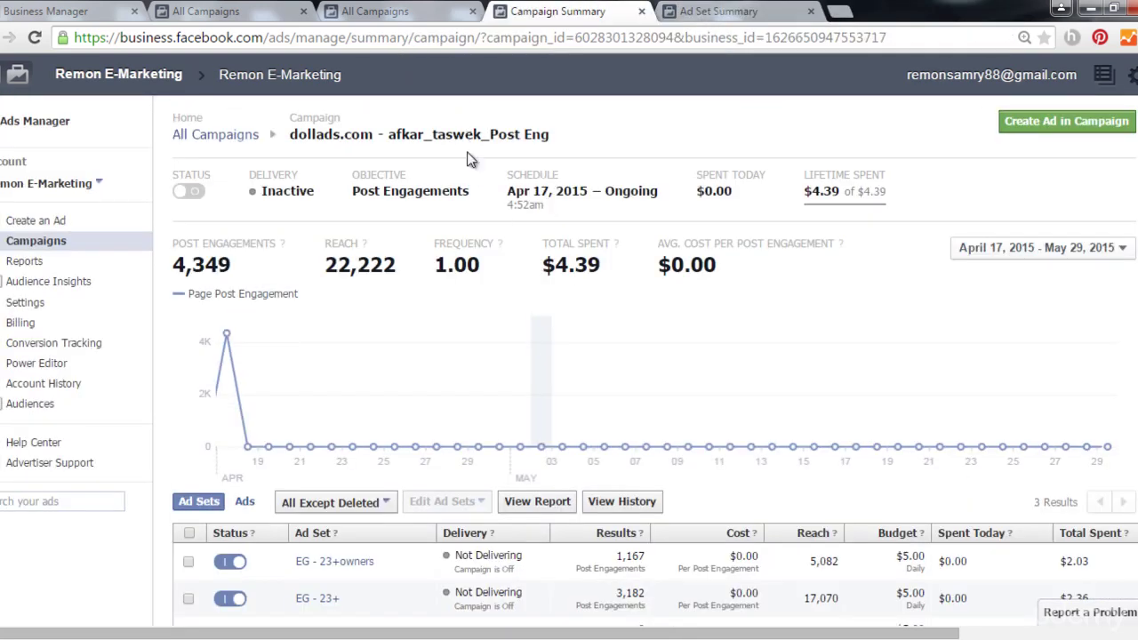
pyautogui.scroll(-1, 498, 231)
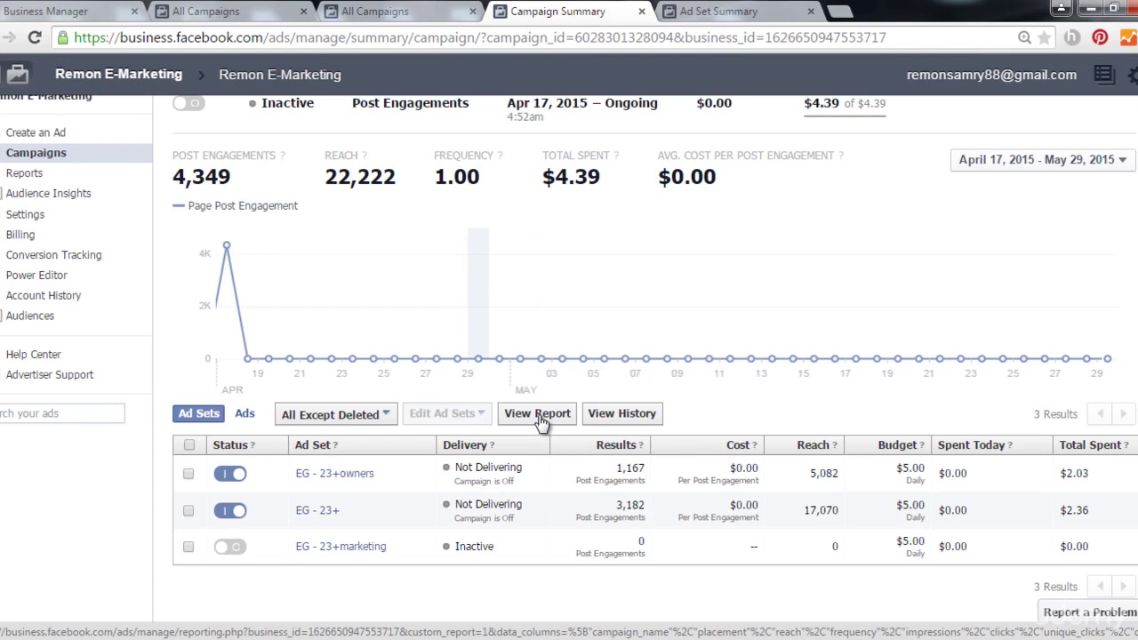
pyautogui.click(540, 419)
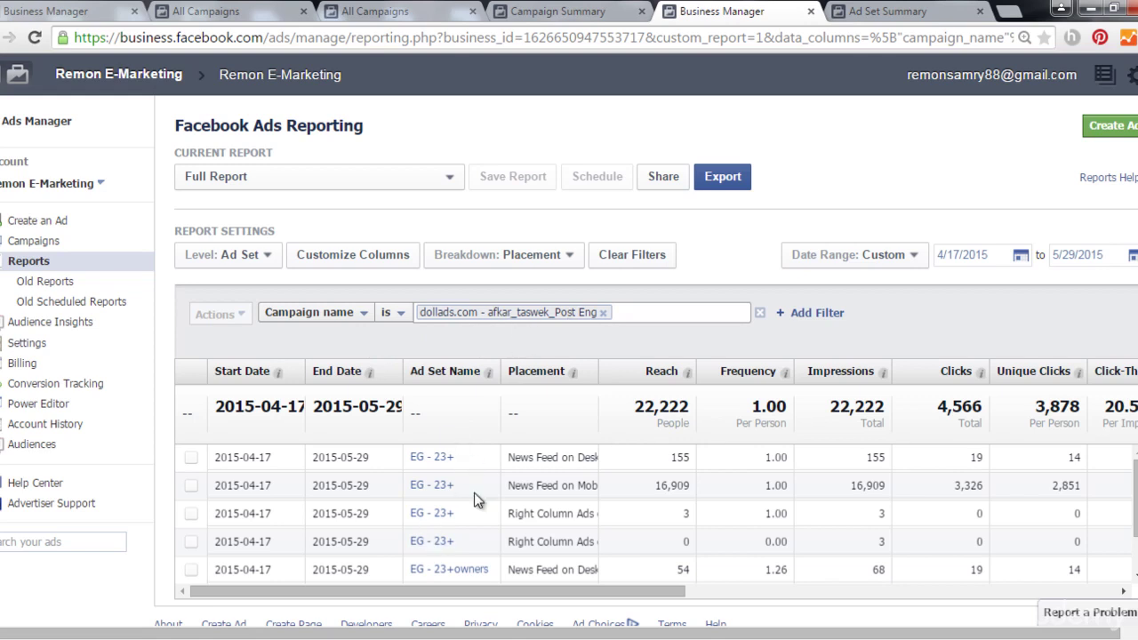
# Widen the Ad Set Name column and review each ad set's placement figures, checking the ad sets against the campaign summary.
pyautogui.moveTo(501, 376); pyautogui.dragTo(531, 376)
pyautogui.scroll(-1, 506, 431)
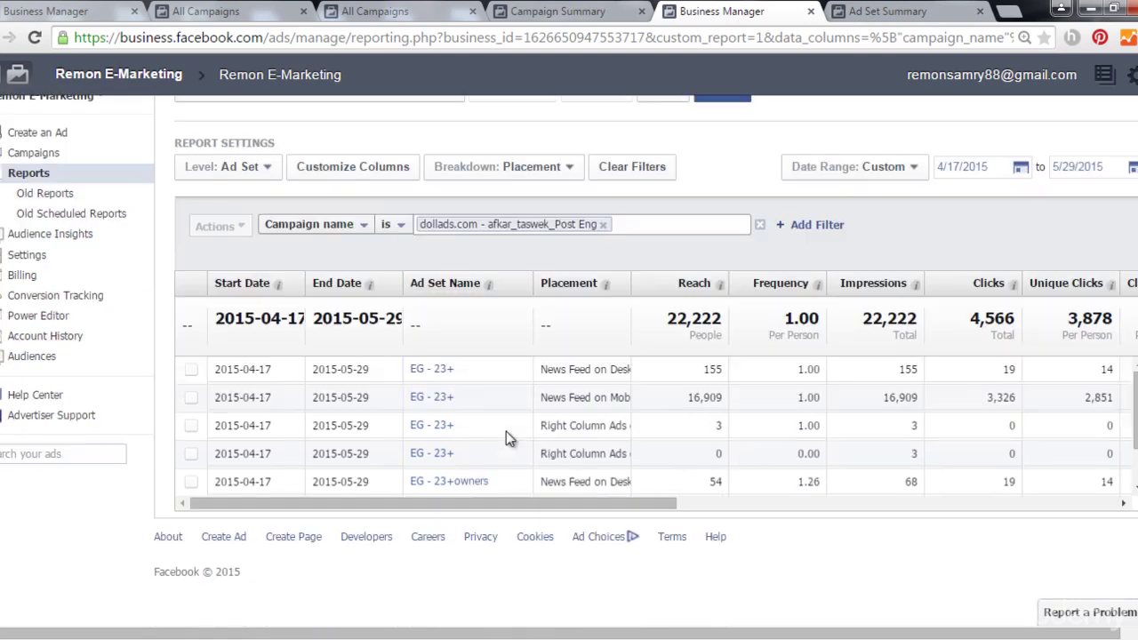
pyautogui.hotkey('ctrl', 'shift', 'Tab')
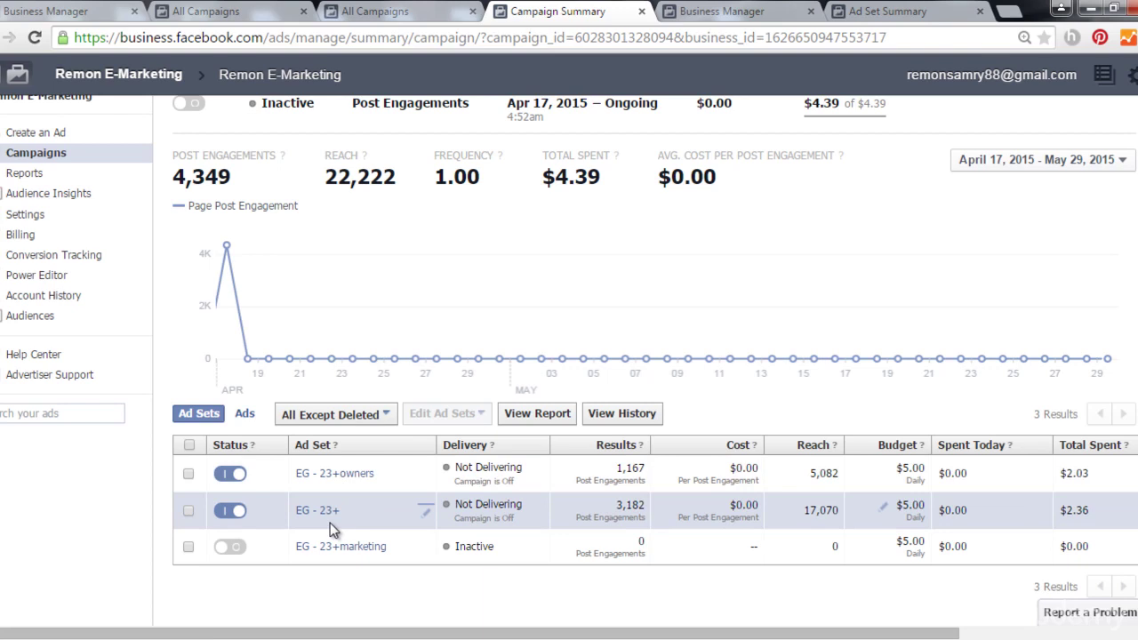
pyautogui.hotkey('ctrl', 'Tab')
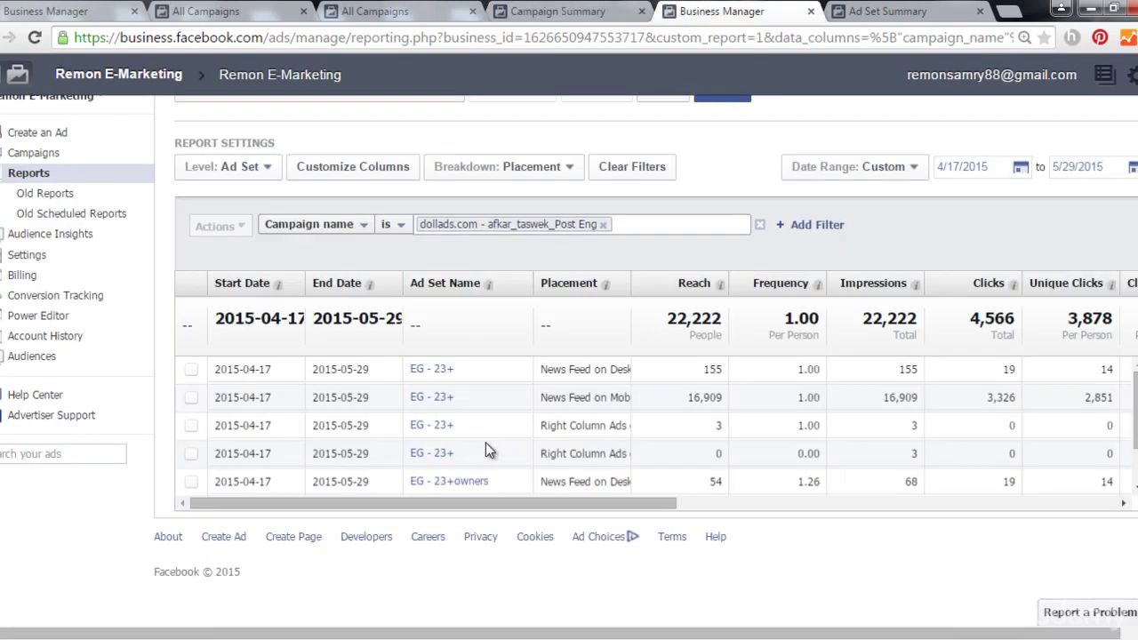
pyautogui.scroll(2, 472, 464)
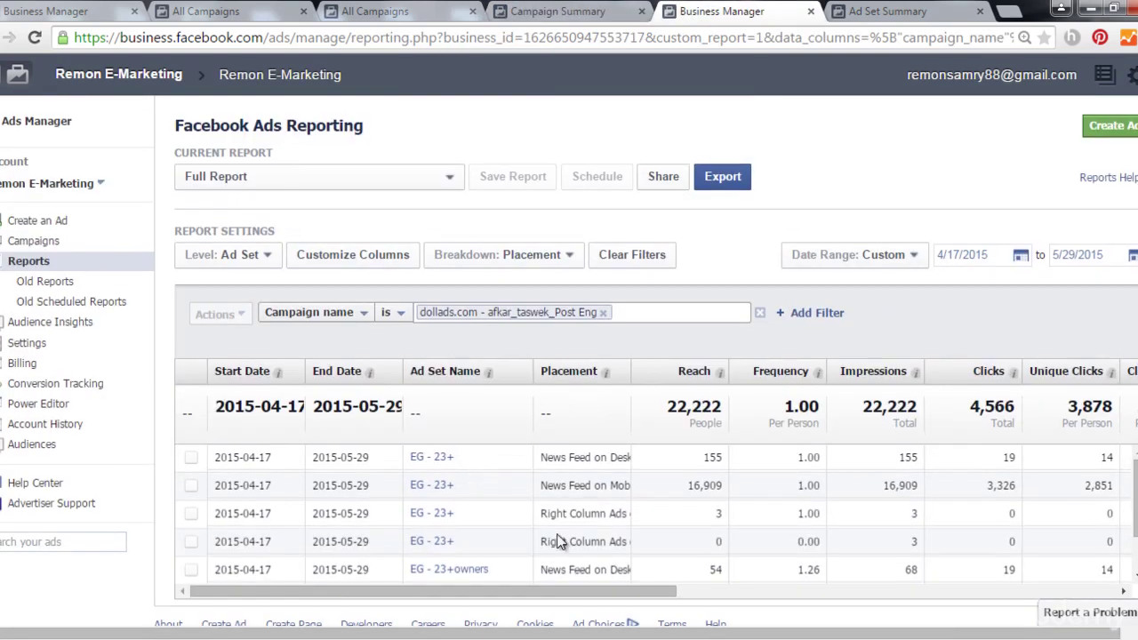
pyautogui.moveTo(538, 590); pyautogui.dragTo(586, 576)
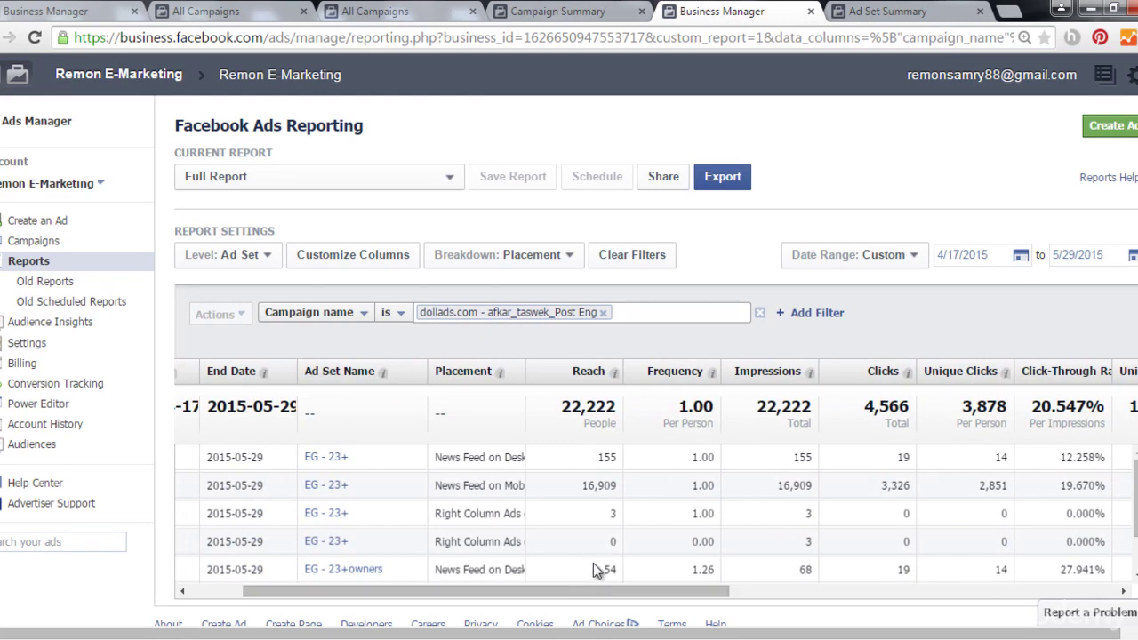
# Customize the report's columns by removing Actions, Cost Per Unique Click, Cost Per 1,000 People Reached and Cost Per 1,000 Impressions.
pyautogui.click(386, 262)
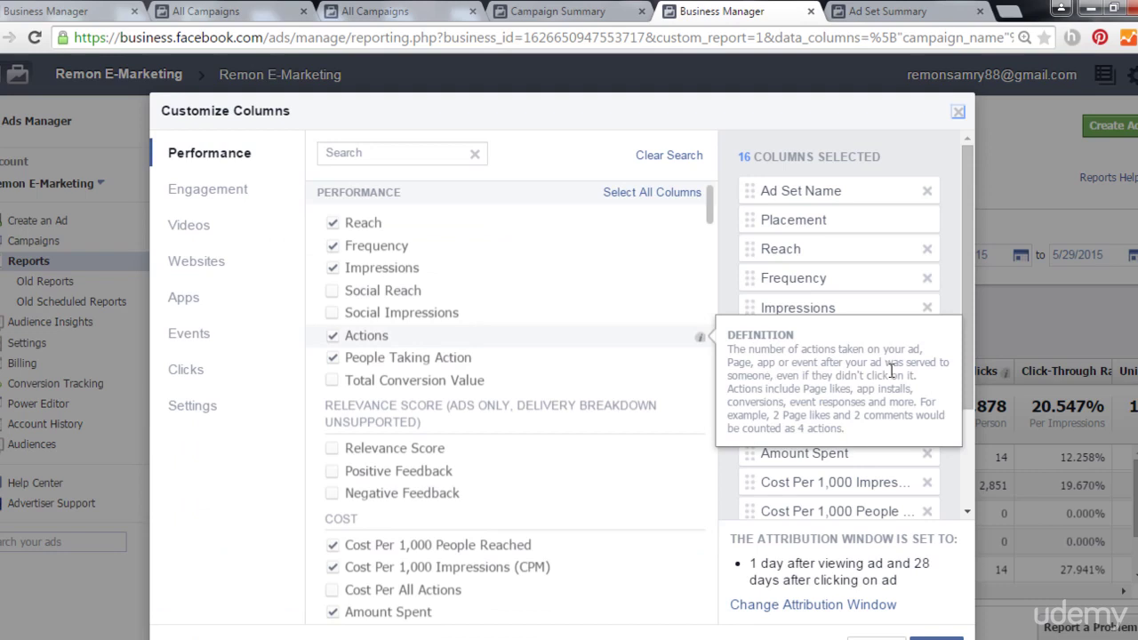
pyautogui.moveTo(964, 313); pyautogui.dragTo(958, 436)
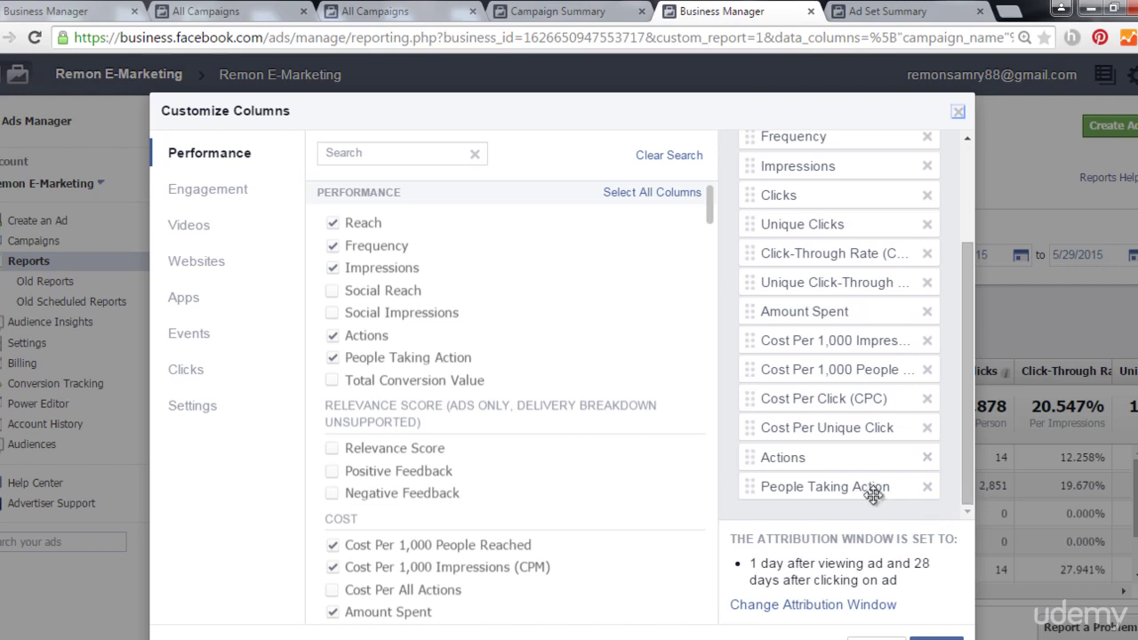
pyautogui.click(926, 458)
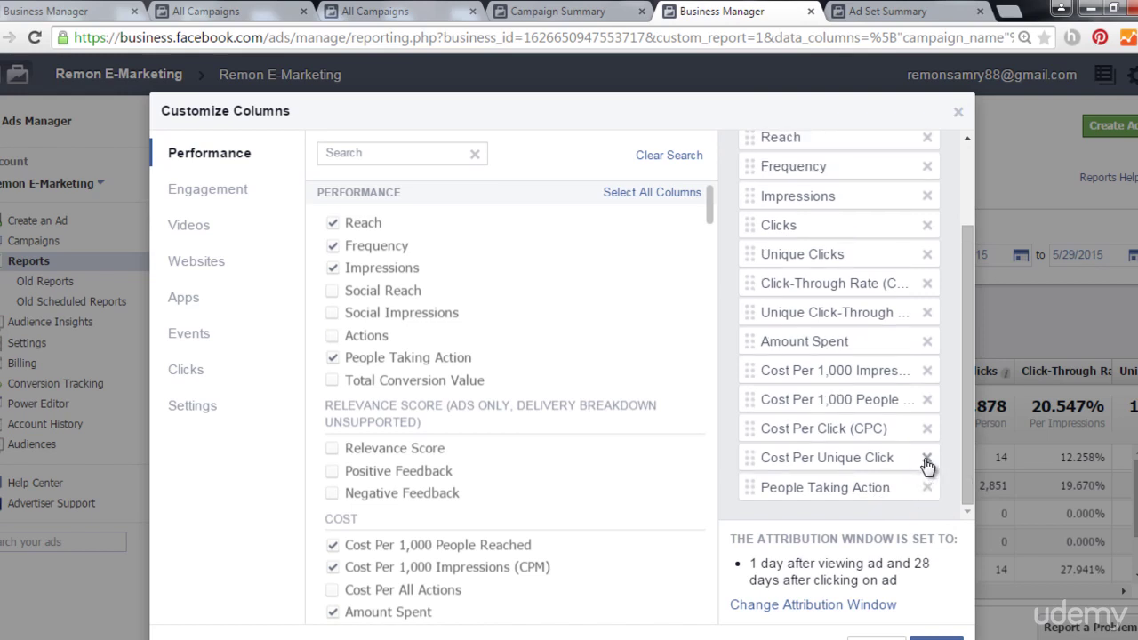
pyautogui.click(926, 458)
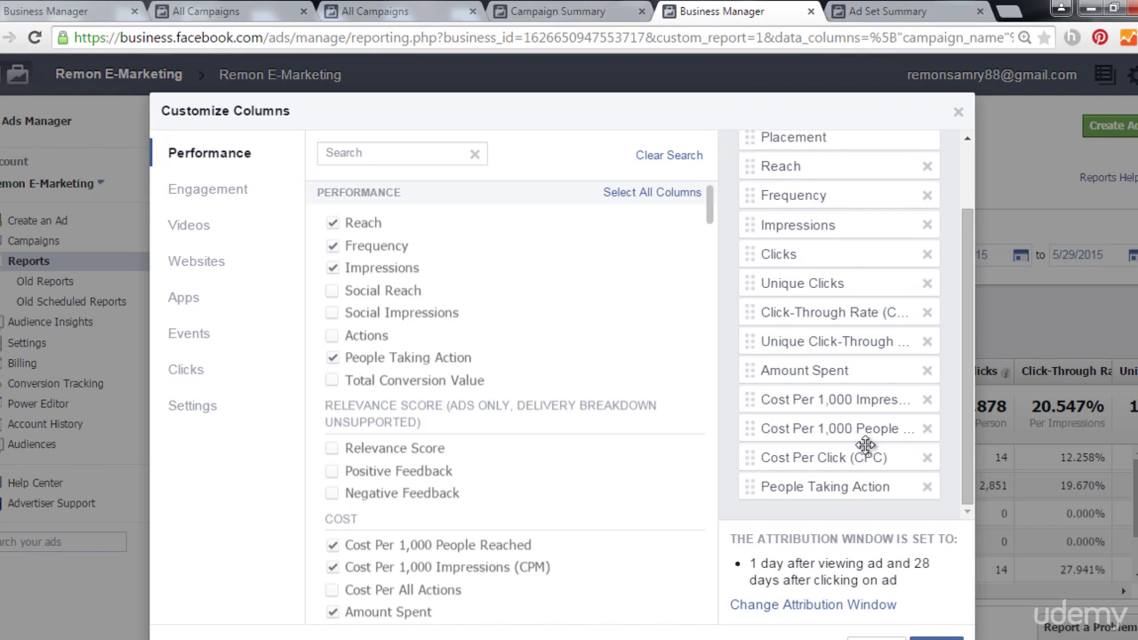
pyautogui.click(926, 430)
pyautogui.click(927, 431)
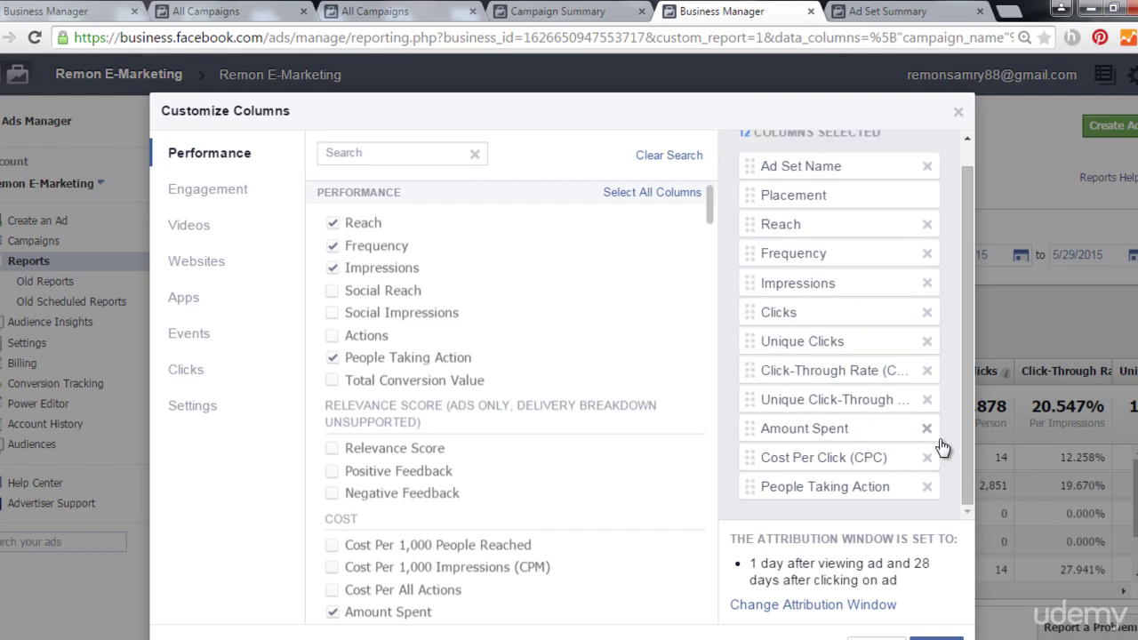
# Remove Unique Click-Through Rate, Click-Through Rate (CTR), Unique Clicks and Frequency from the report's selected columns.
pyautogui.click(927, 400)
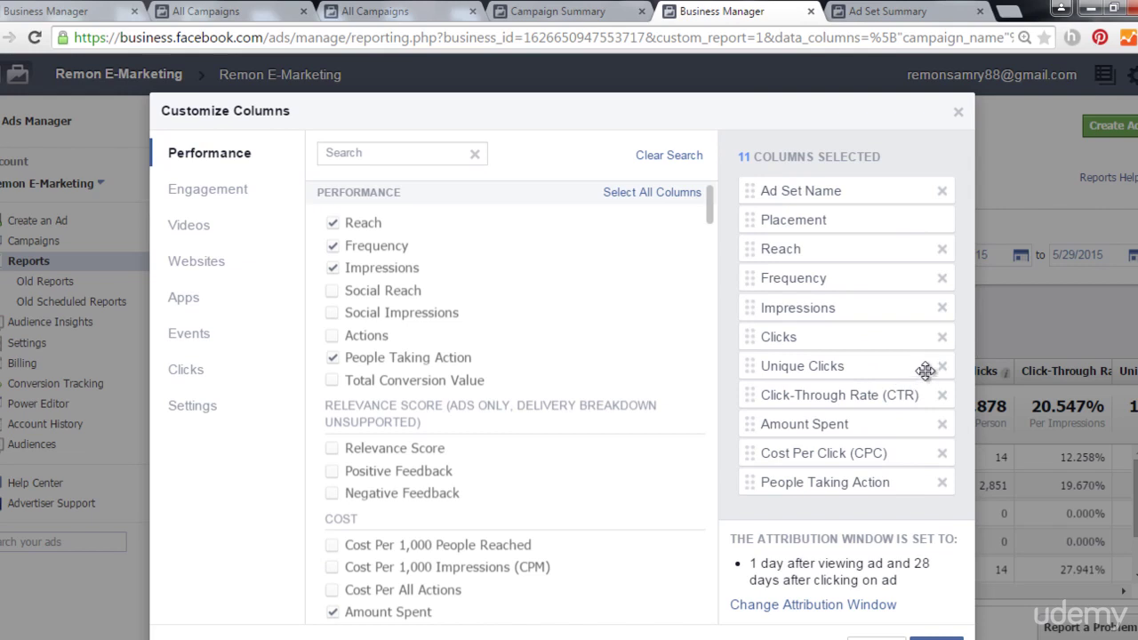
pyautogui.click(941, 396)
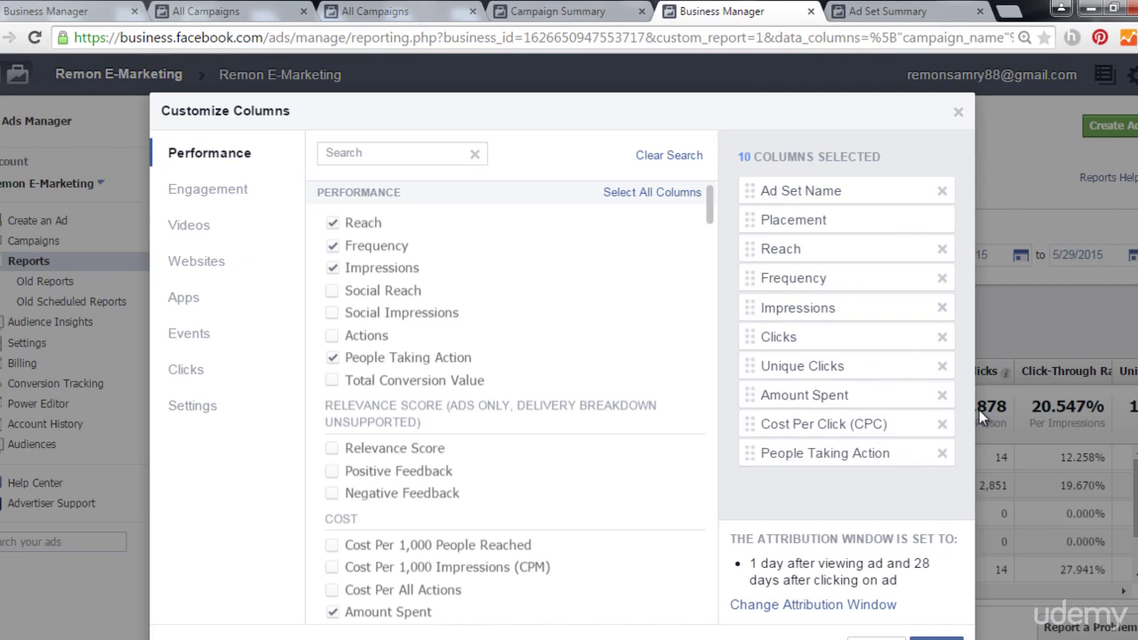
pyautogui.click(941, 366)
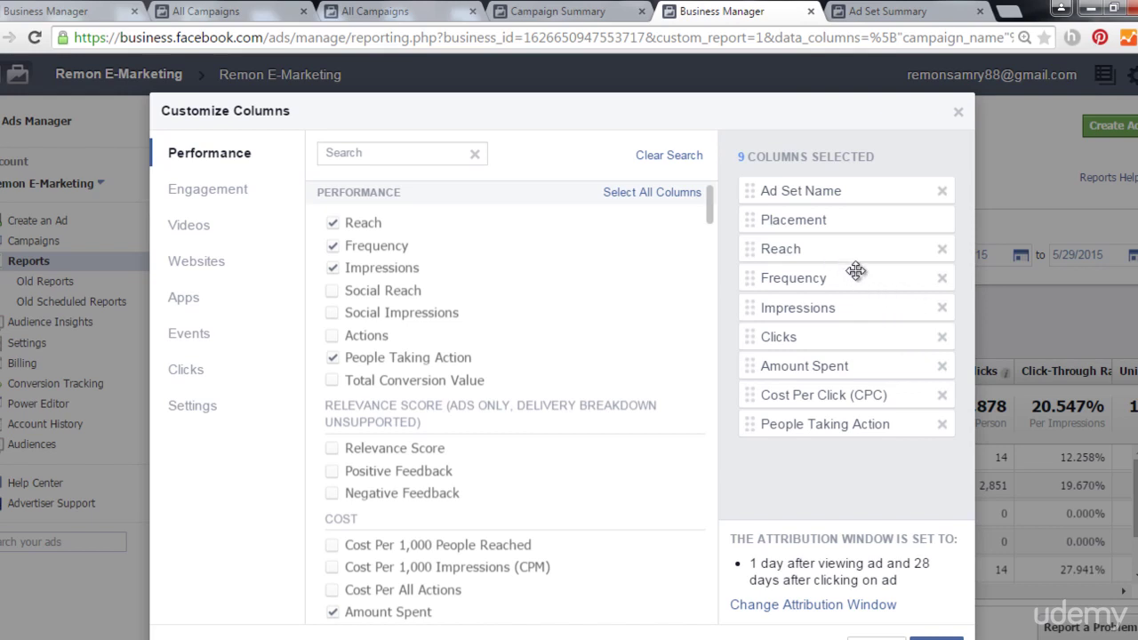
pyautogui.click(941, 279)
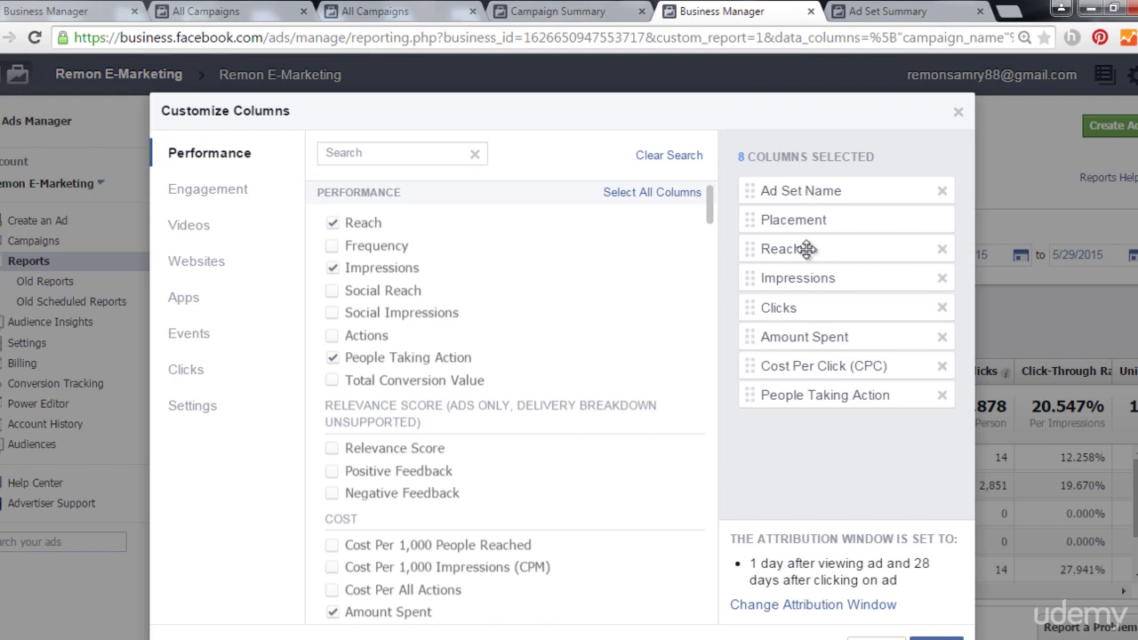
# Add the engagement columns Page Likes, Page Engagement, Post Engagement, Post Likes, Post Comments, Post Shares and Photo Views to the report.
pyautogui.scroll(-1, 714, 221)
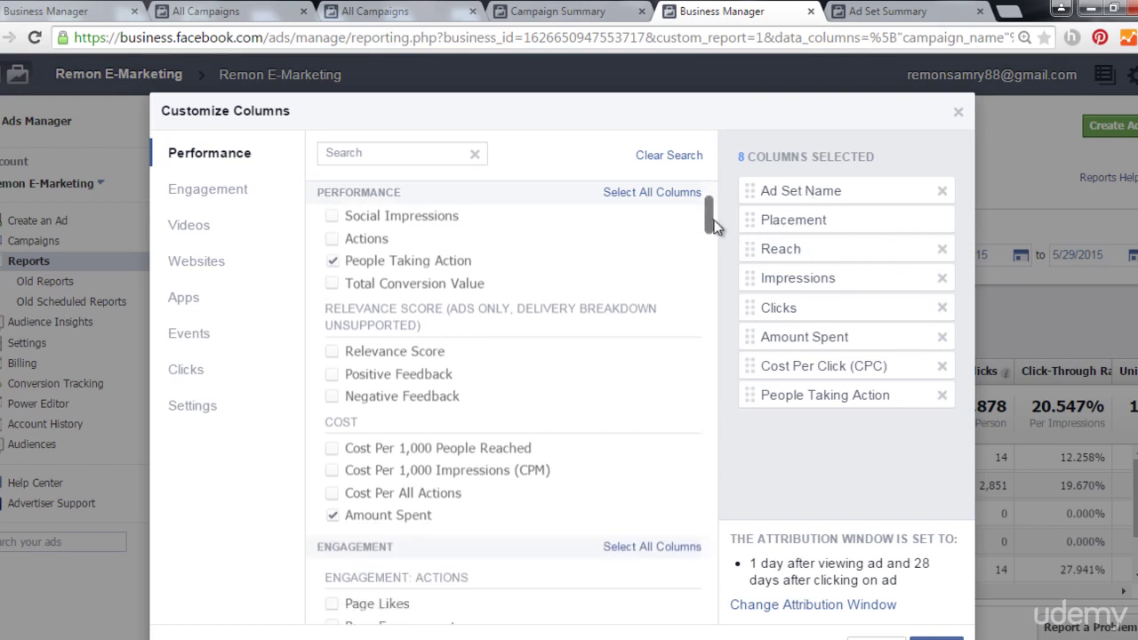
pyautogui.moveTo(714, 226); pyautogui.dragTo(714, 227)
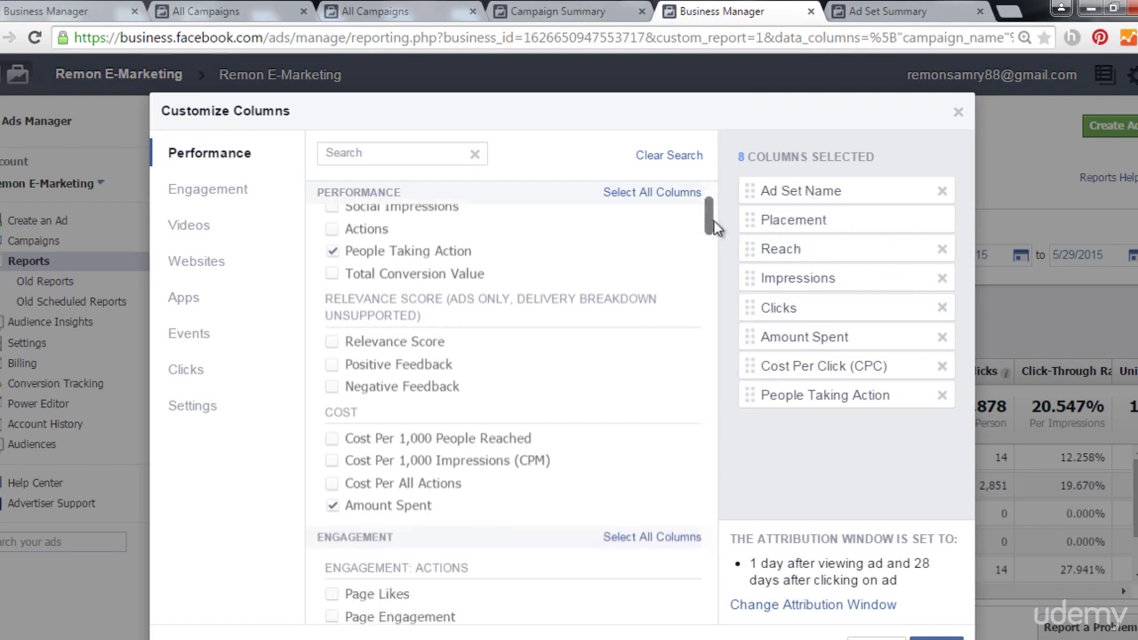
pyautogui.click(249, 189)
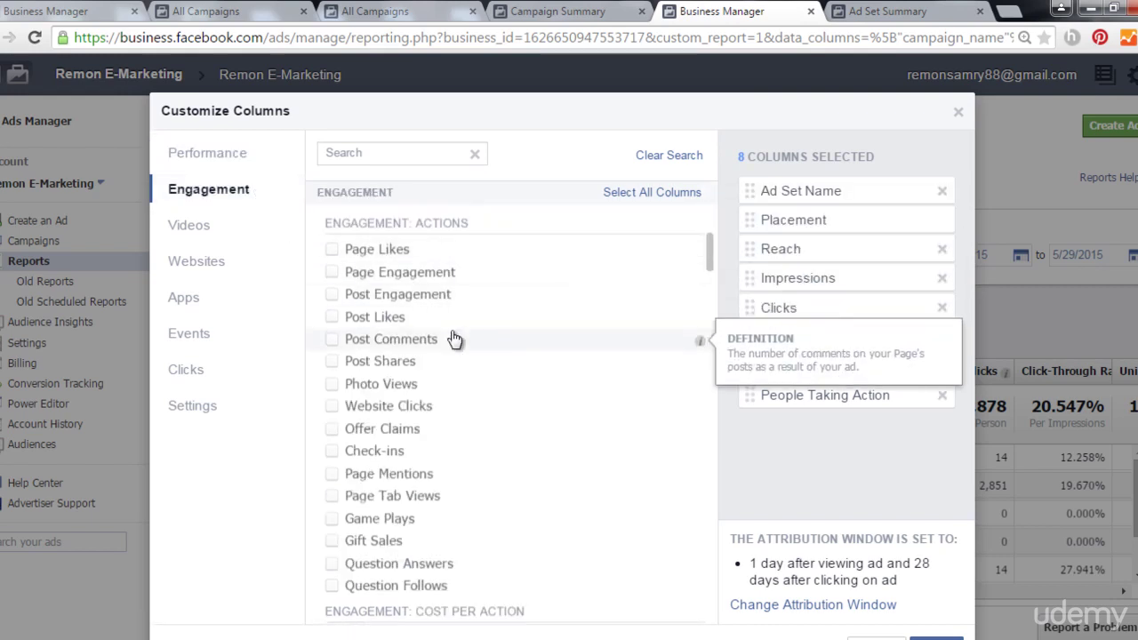
pyautogui.click(333, 251)
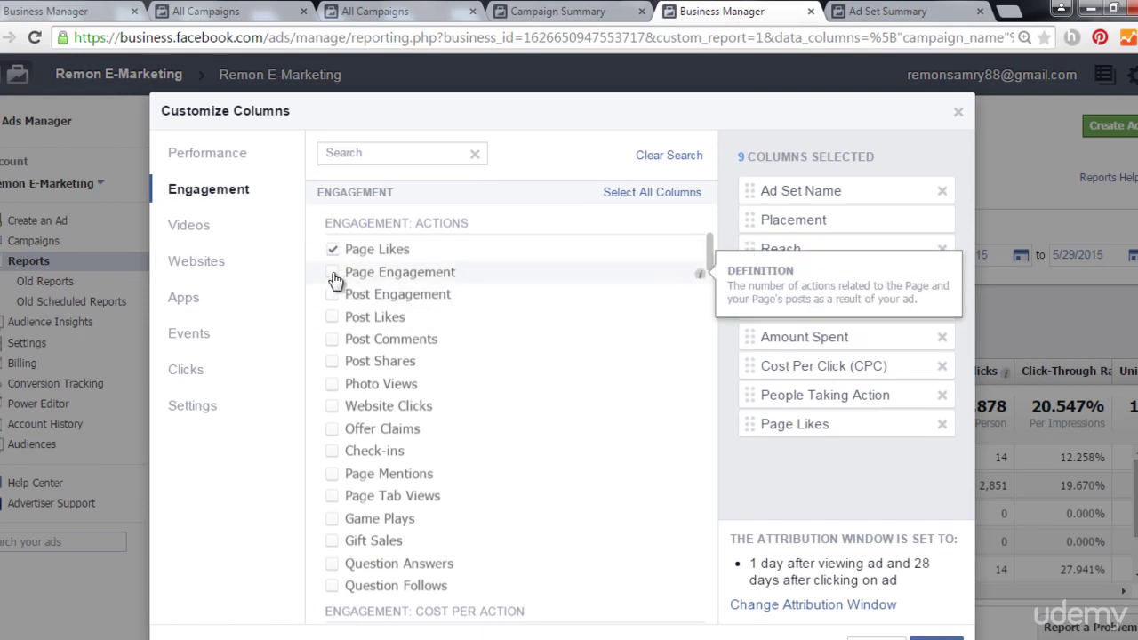
pyautogui.click(332, 274)
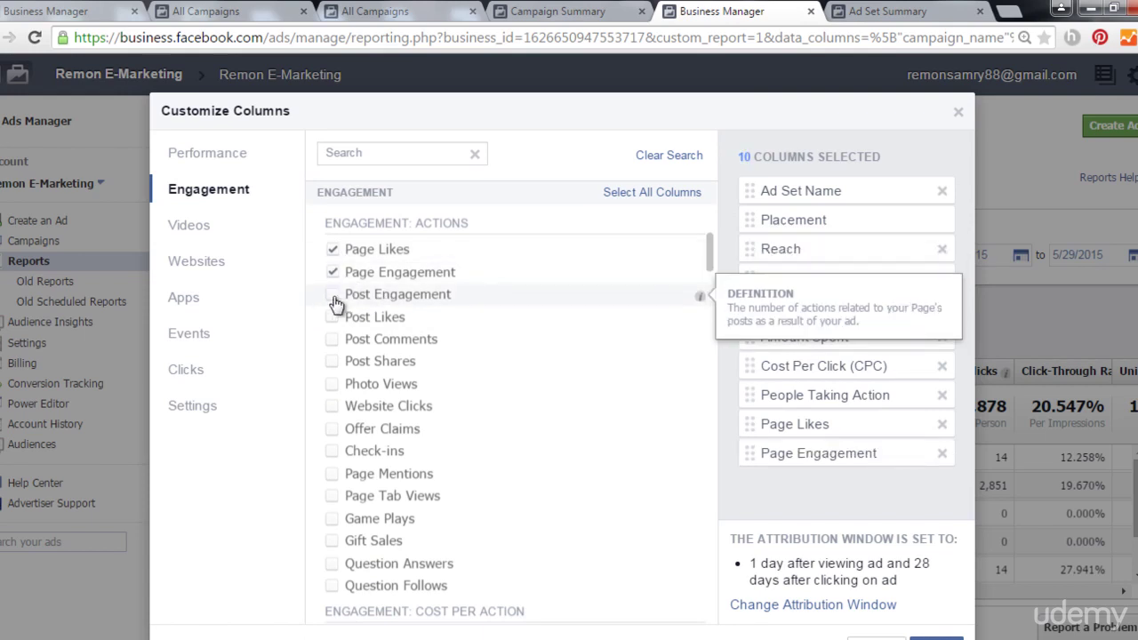
pyautogui.click(334, 298)
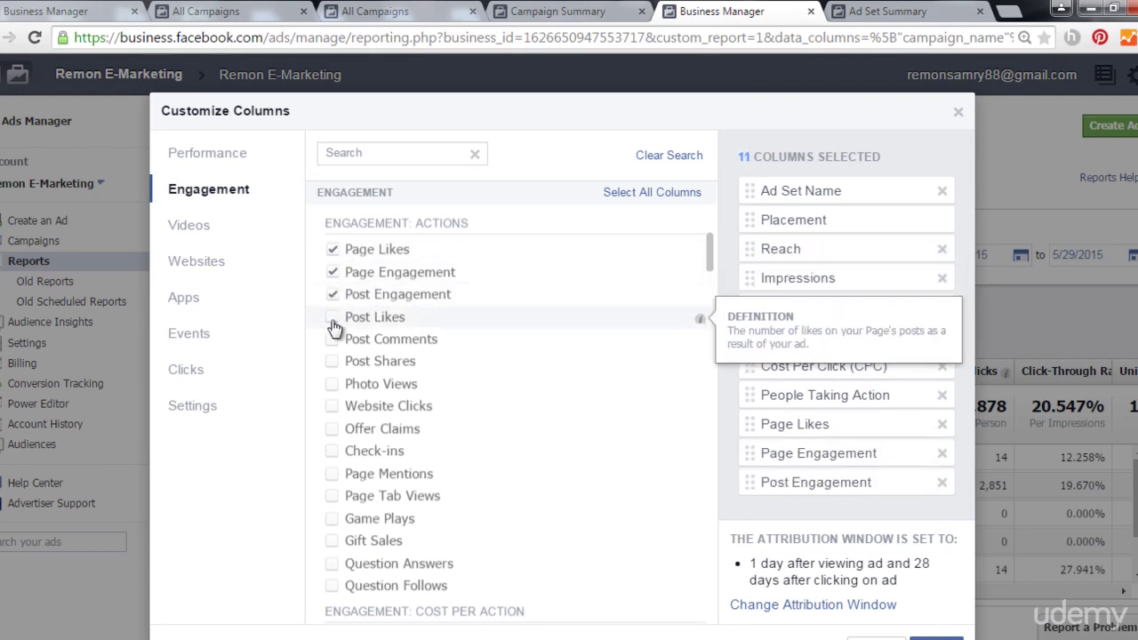
pyautogui.click(334, 340)
pyautogui.click(335, 362)
pyautogui.click(333, 318)
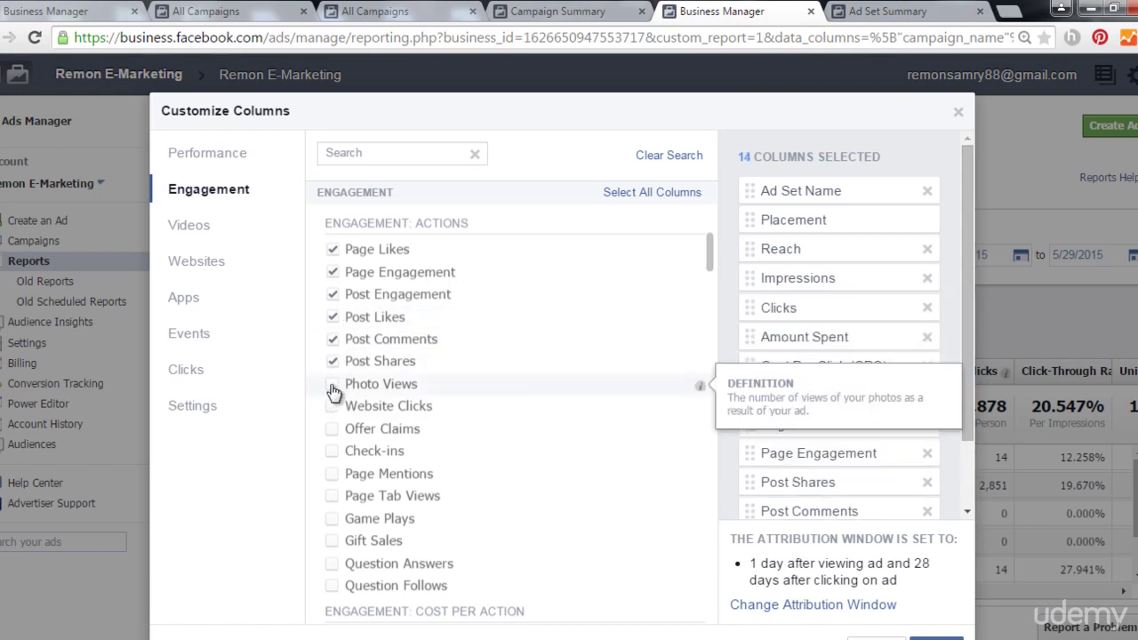
pyautogui.click(334, 389)
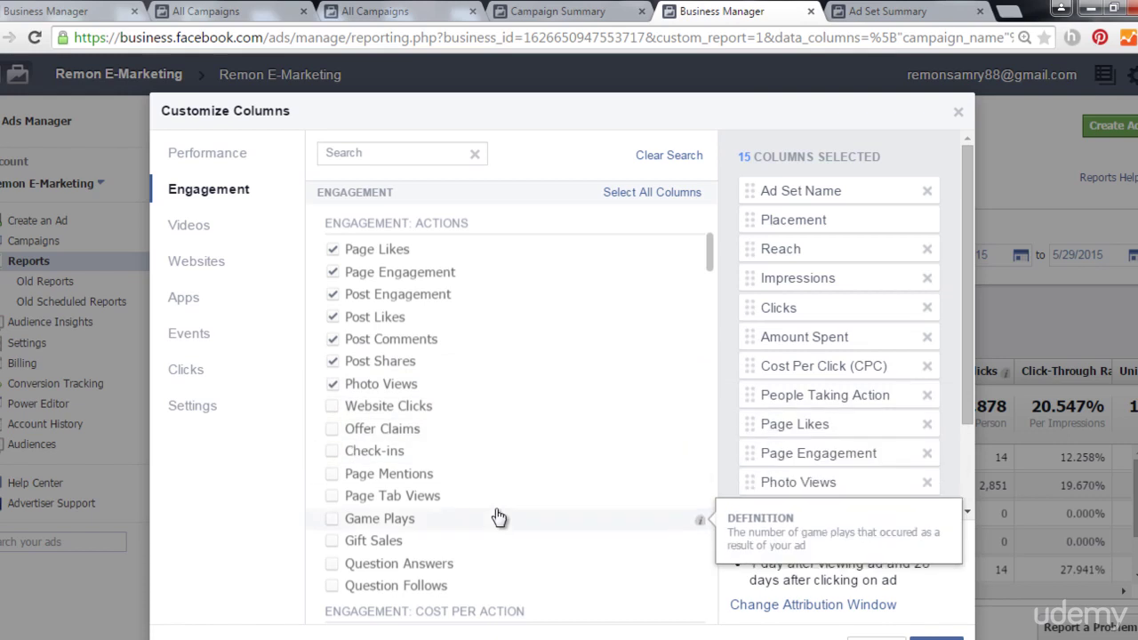
pyautogui.scroll(-1, 498, 515)
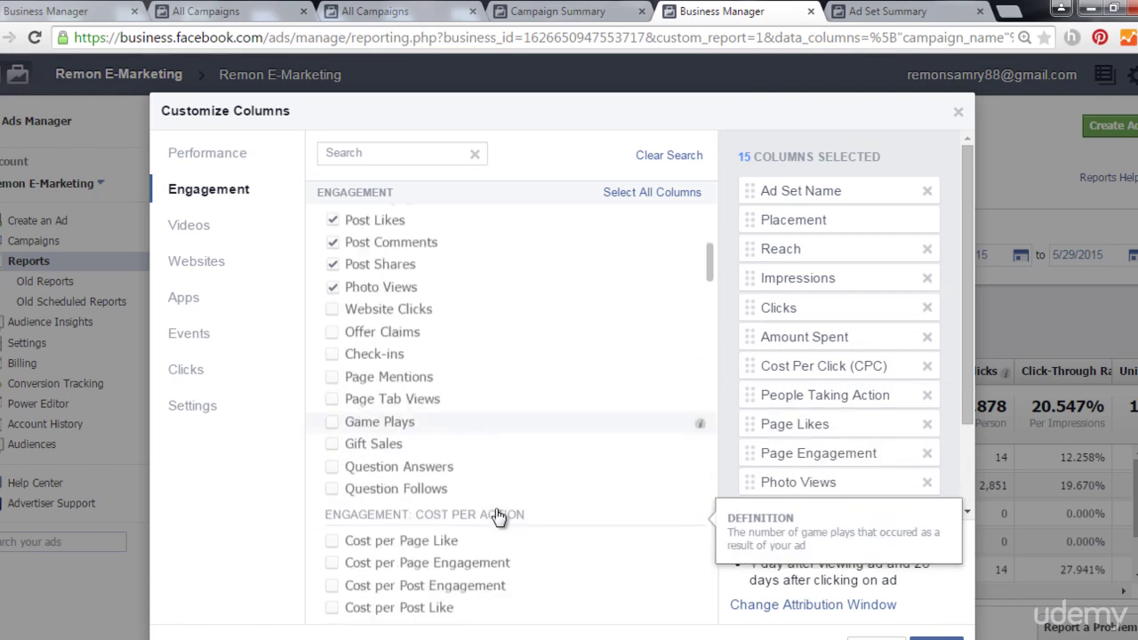
pyautogui.scroll(-3, 498, 516)
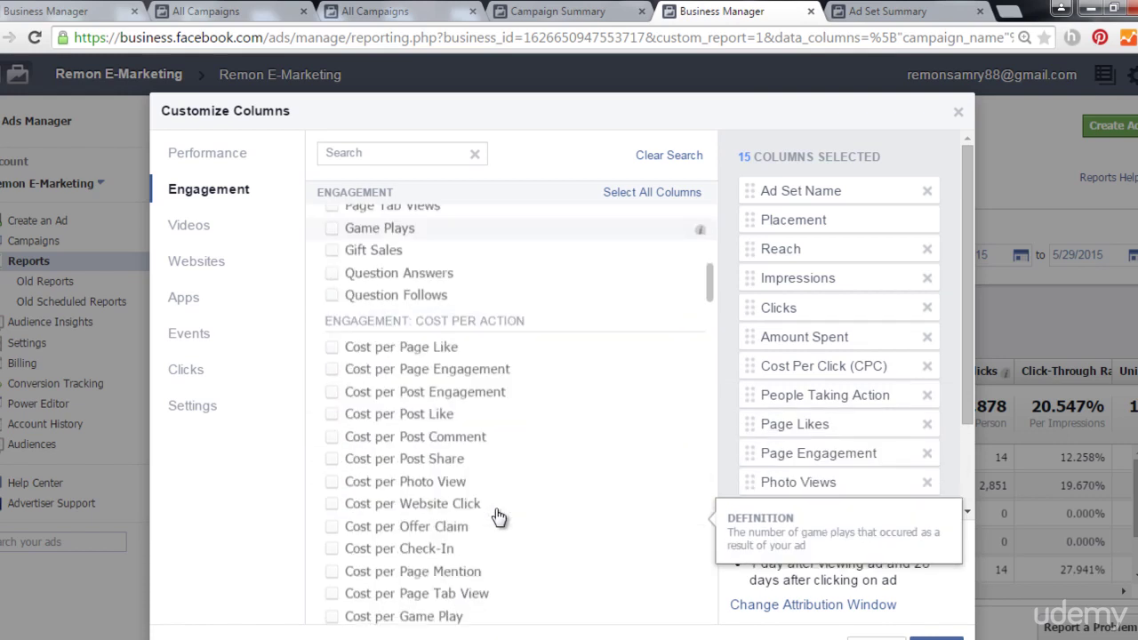
# Check the selected columns and move Page Likes directly after Placement, ahead of Reach.
pyautogui.scroll(4, 497, 515)
pyautogui.scroll(-3, 867, 400)
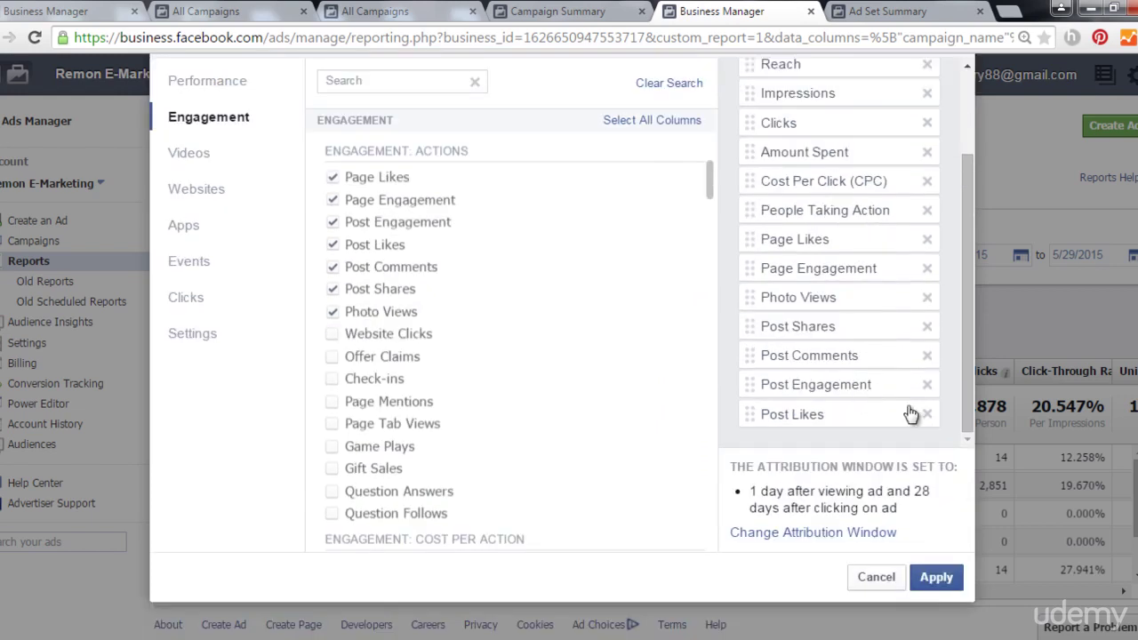
pyautogui.scroll(3, 876, 493)
pyautogui.scroll(-1, 919, 582)
pyautogui.scroll(1, 894, 548)
pyautogui.scroll(-2, 850, 449)
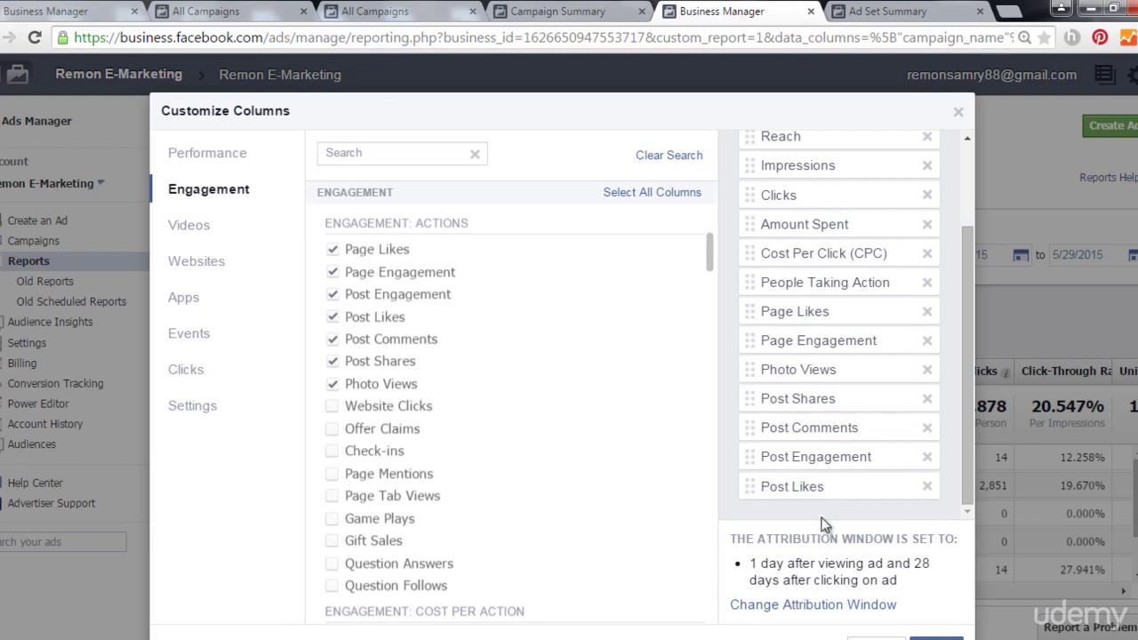
pyautogui.scroll(2, 806, 502)
pyautogui.scroll(-2, 965, 401)
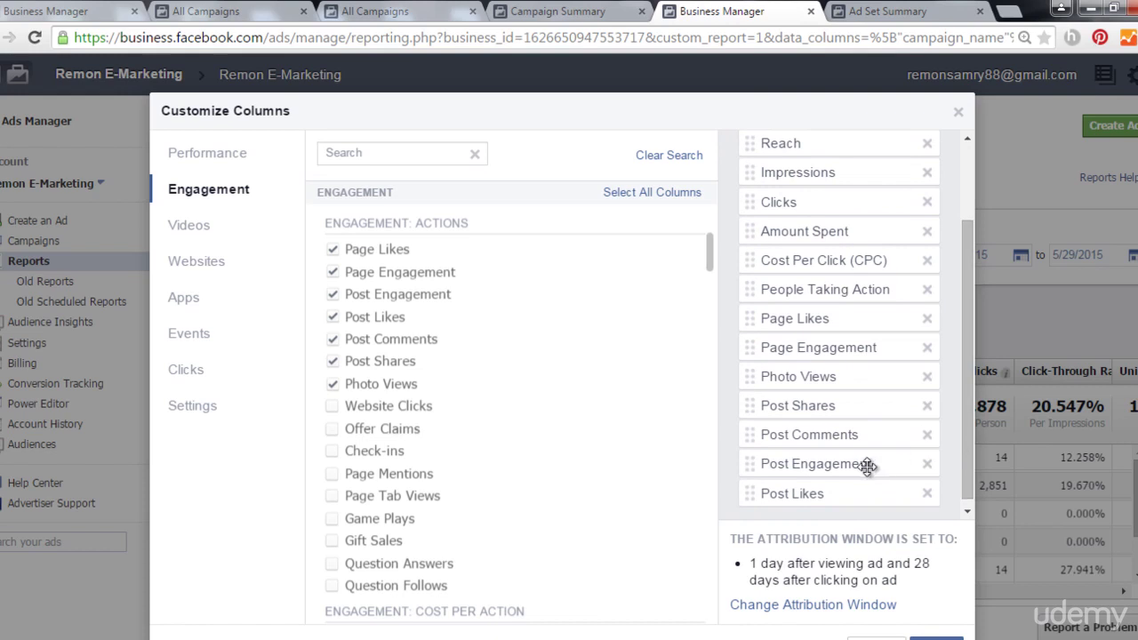
pyautogui.scroll(2, 838, 433)
pyautogui.scroll(-2, 838, 434)
pyautogui.moveTo(825, 329); pyautogui.dragTo(827, 236)
# Remove Page Engagement from the selected columns and move Post Engagement directly after Page Likes.
pyautogui.scroll(-1, 846, 384)
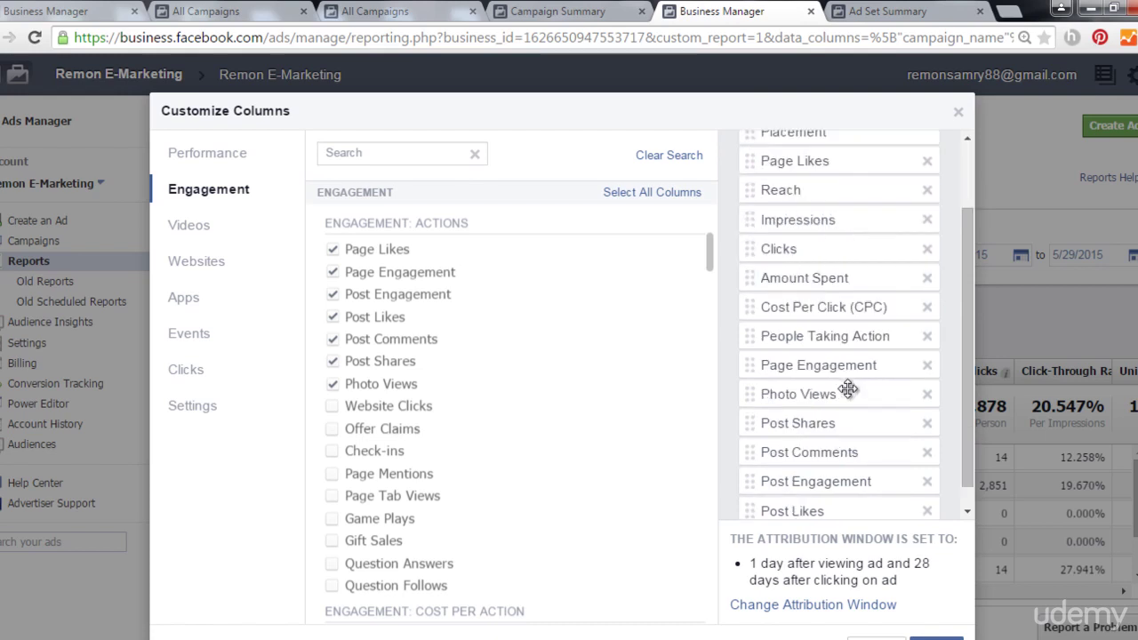
pyautogui.scroll(-1, 846, 389)
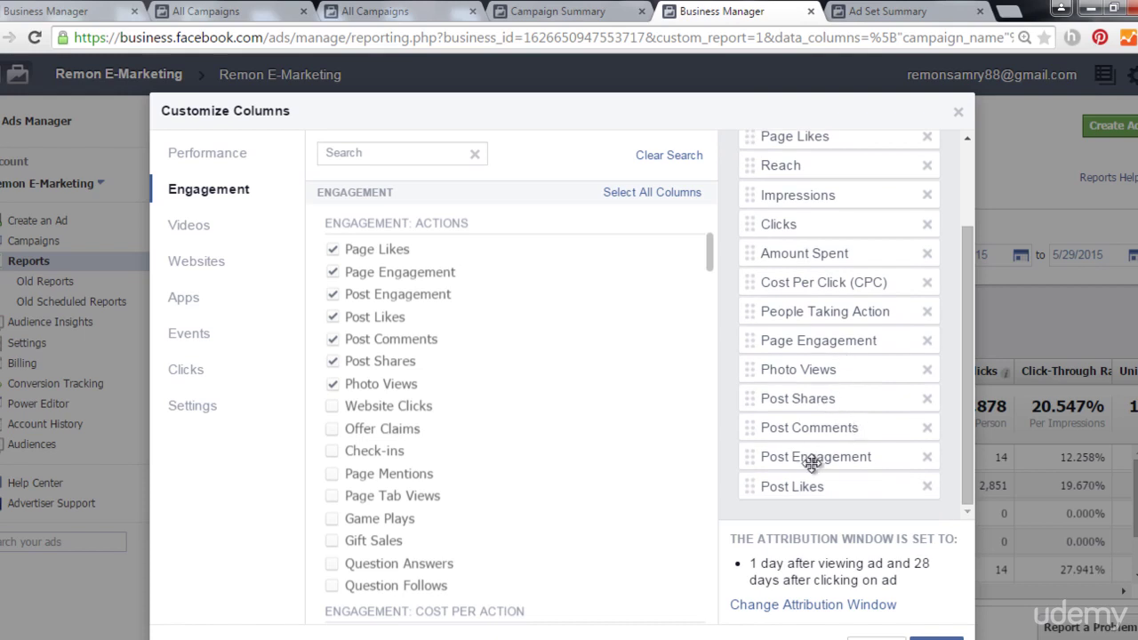
pyautogui.click(927, 346)
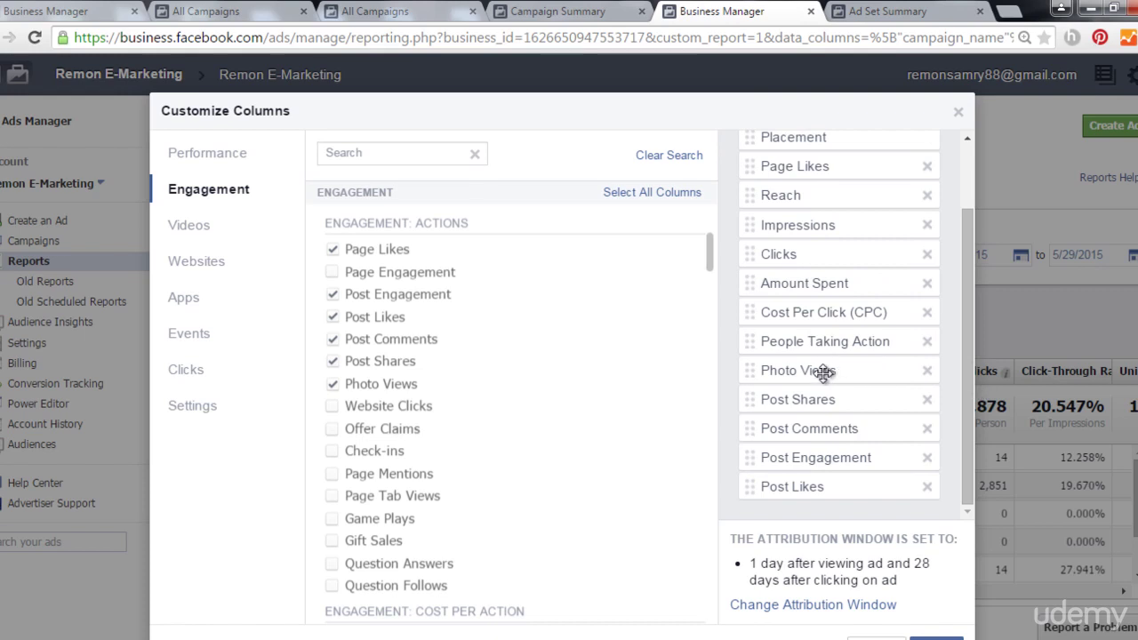
pyautogui.moveTo(835, 458); pyautogui.dragTo(850, 186)
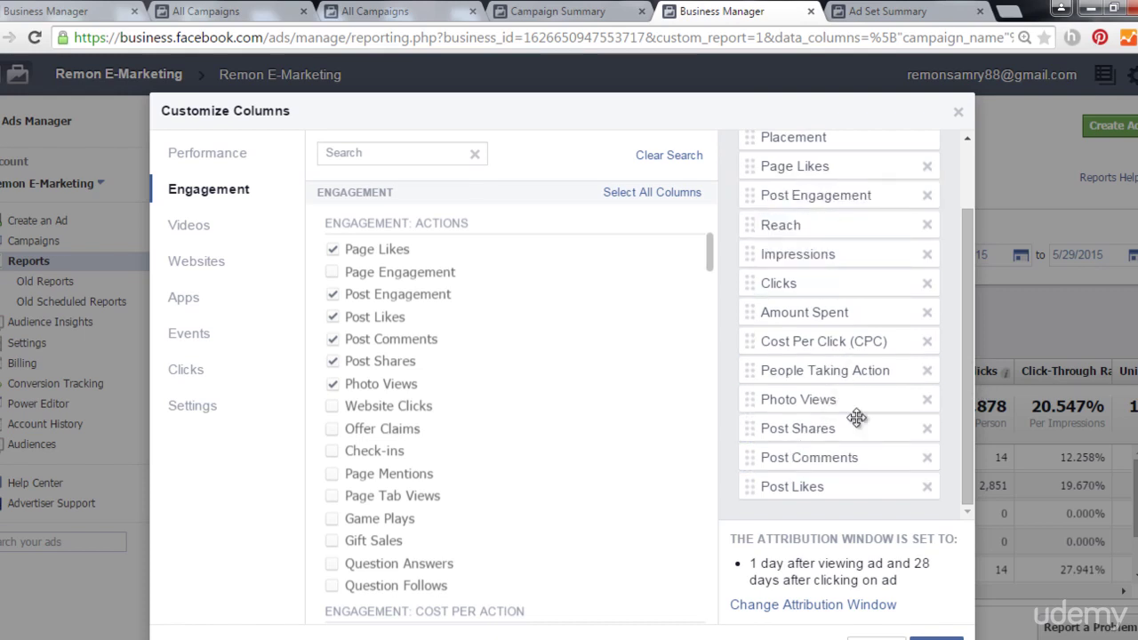
# Reorder the selected columns so Post Comments, Post Likes, Post Shares and Photo Views follow Post Engagement, ahead of Reach.
pyautogui.moveTo(846, 458); pyautogui.dragTo(845, 222)
pyautogui.moveTo(812, 490); pyautogui.dragTo(806, 254)
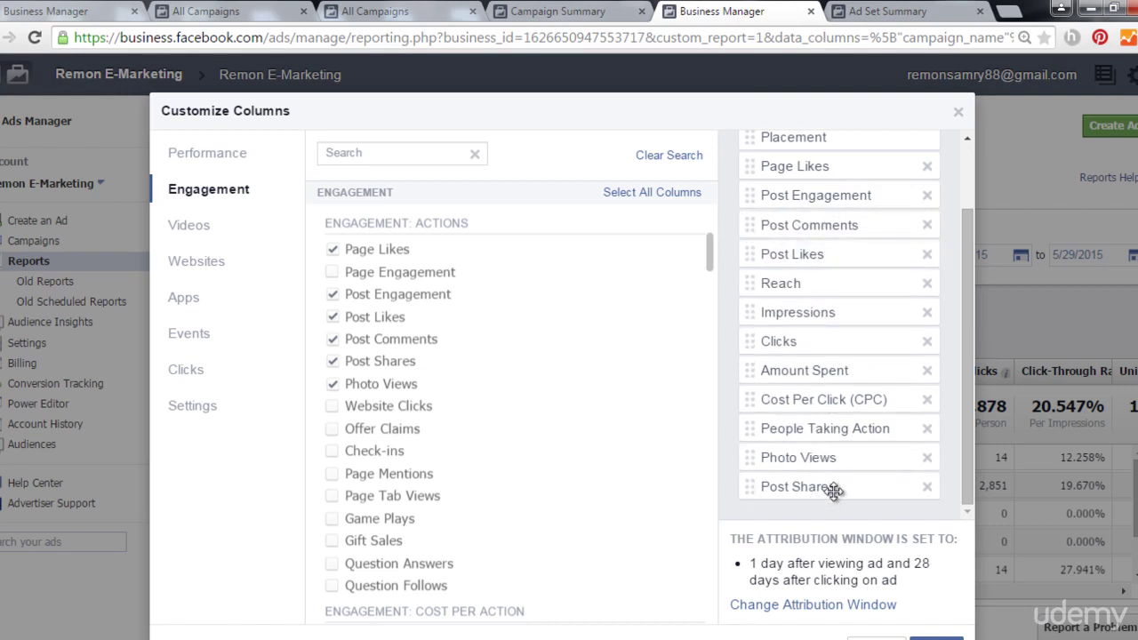
pyautogui.moveTo(857, 486); pyautogui.dragTo(853, 284)
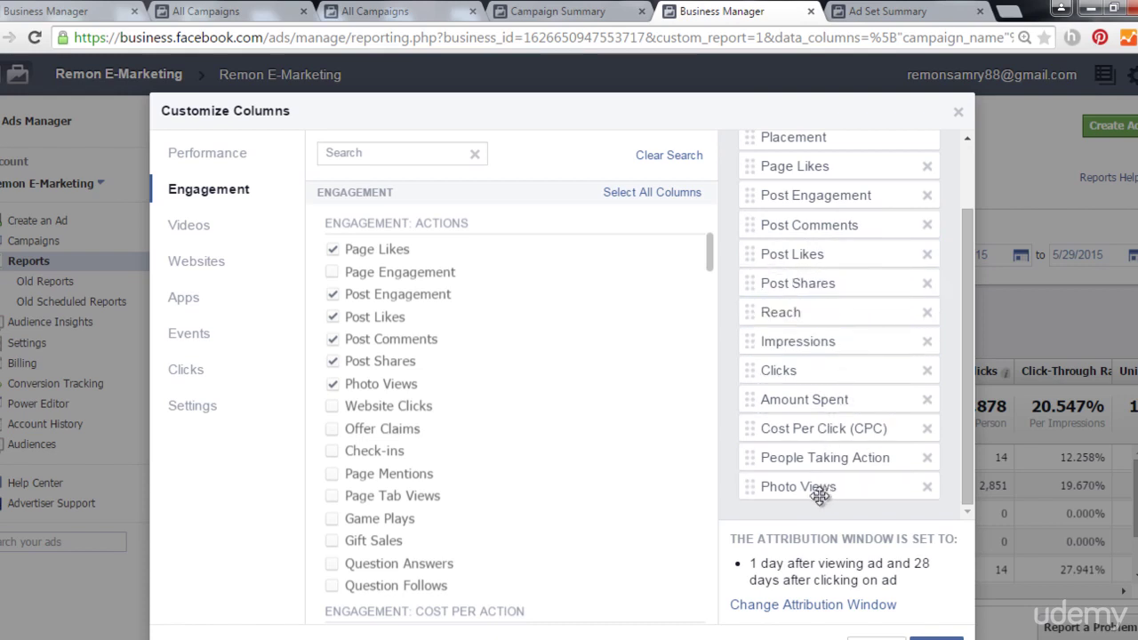
pyautogui.moveTo(826, 486); pyautogui.dragTo(838, 305)
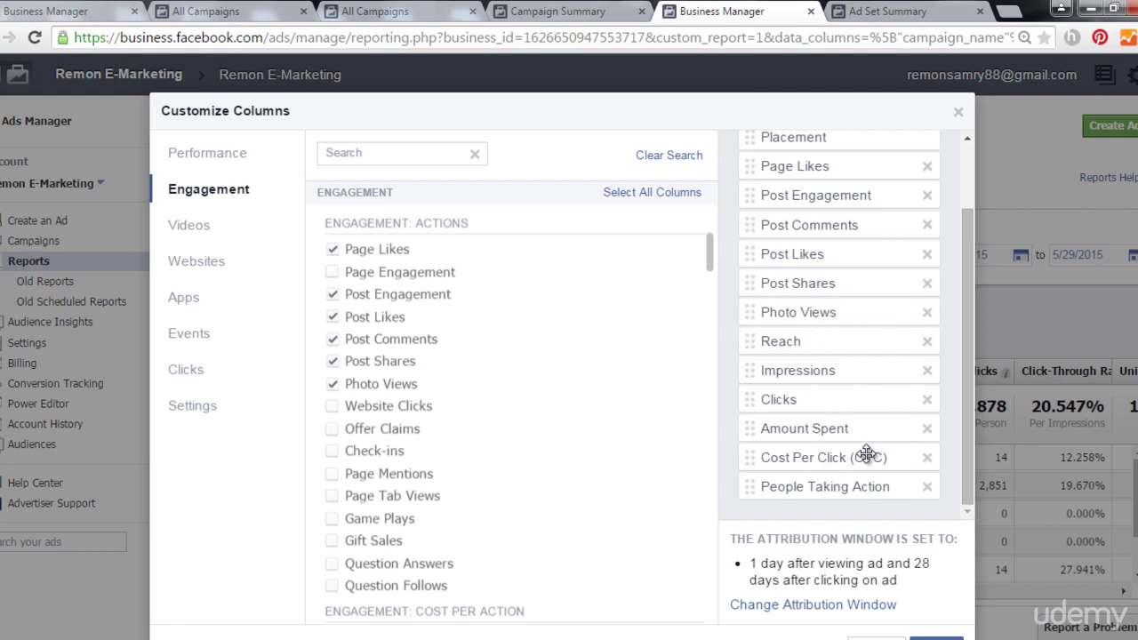
# Remove Cost Per Click (CPC), place People Taking Action before Amount Spent, and apply the customized columns to the report.
pyautogui.click(927, 457)
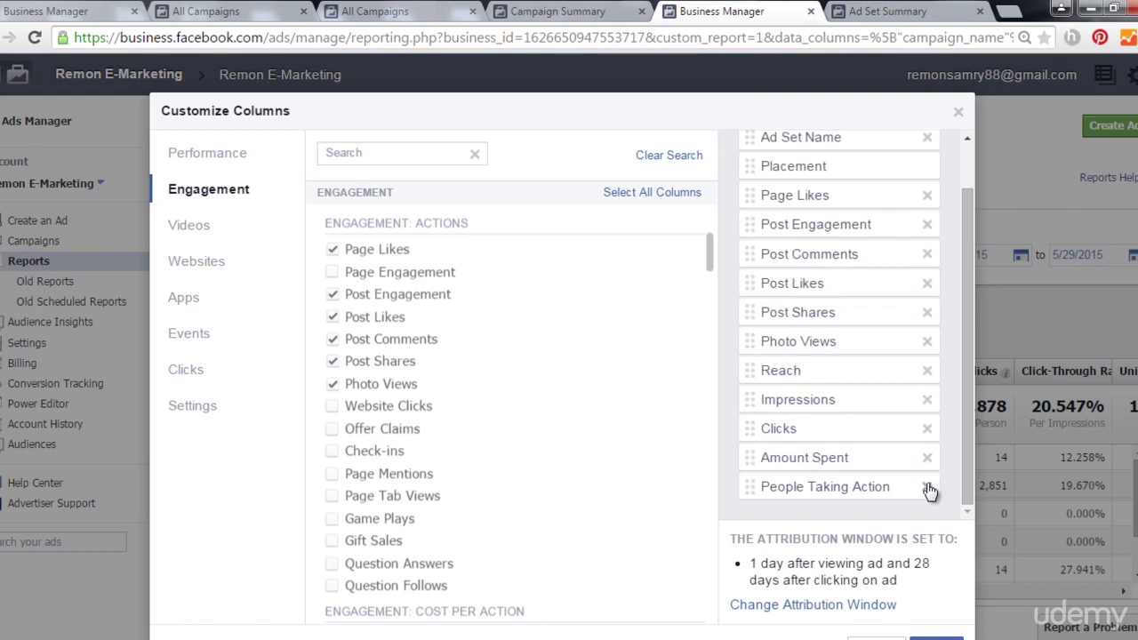
pyautogui.moveTo(846, 486); pyautogui.dragTo(842, 450)
pyautogui.scroll(-2, 906, 586)
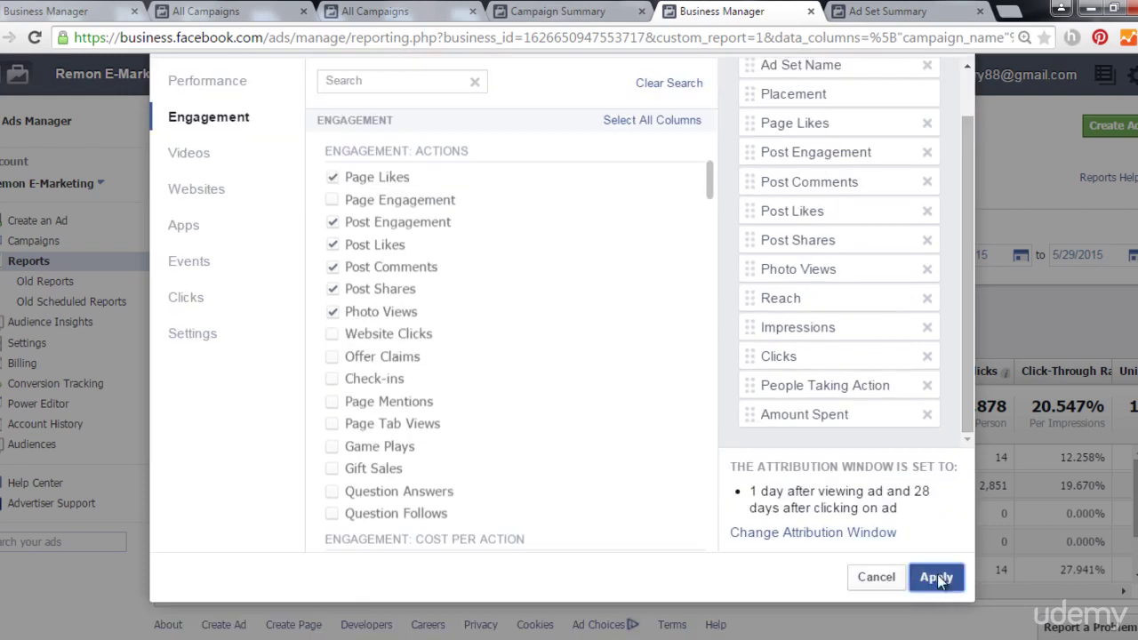
pyautogui.click(940, 575)
# Widen the People Taking Action column and review the ad sets' placement, engagement, reach, clicks and spend figures.
pyautogui.moveTo(444, 597); pyautogui.dragTo(673, 600)
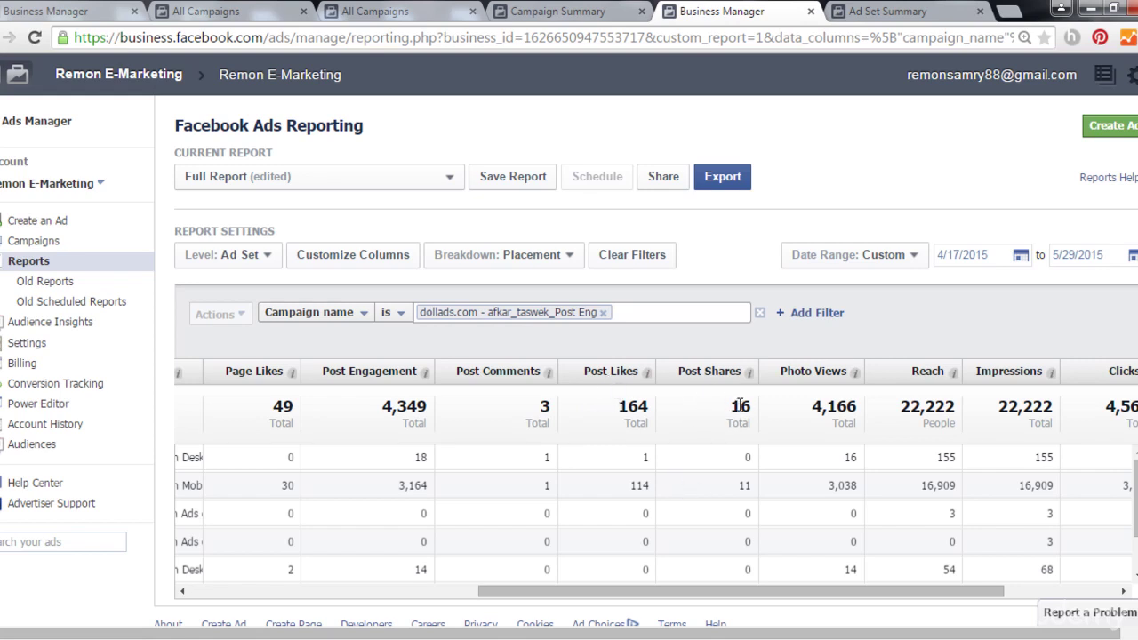
pyautogui.moveTo(822, 591); pyautogui.dragTo(947, 616)
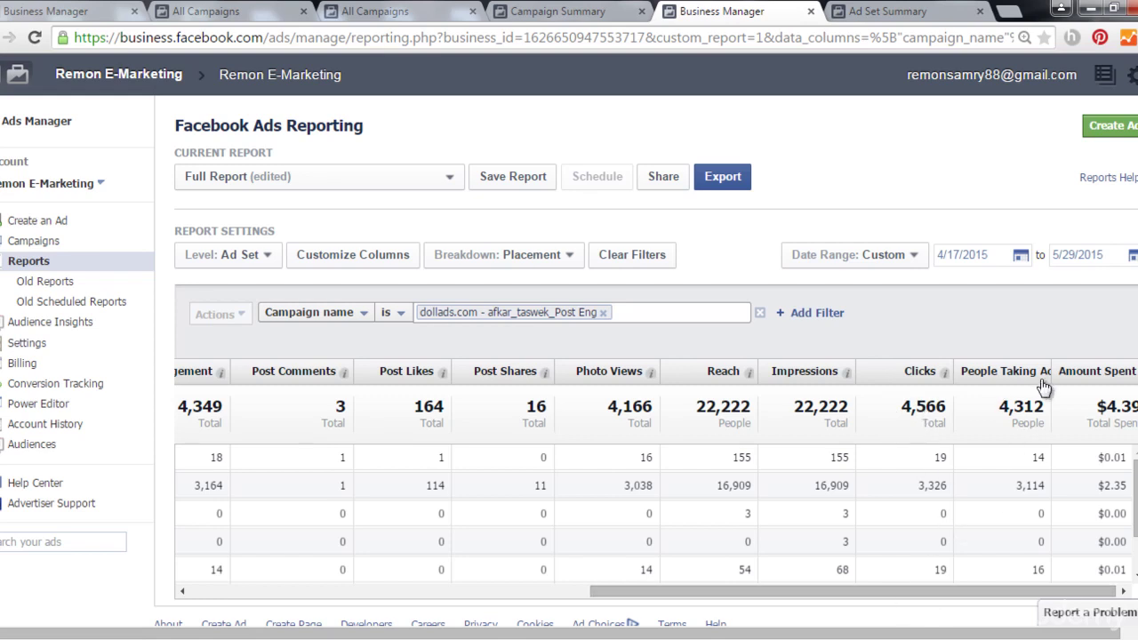
pyautogui.moveTo(1051, 374); pyautogui.dragTo(1078, 374)
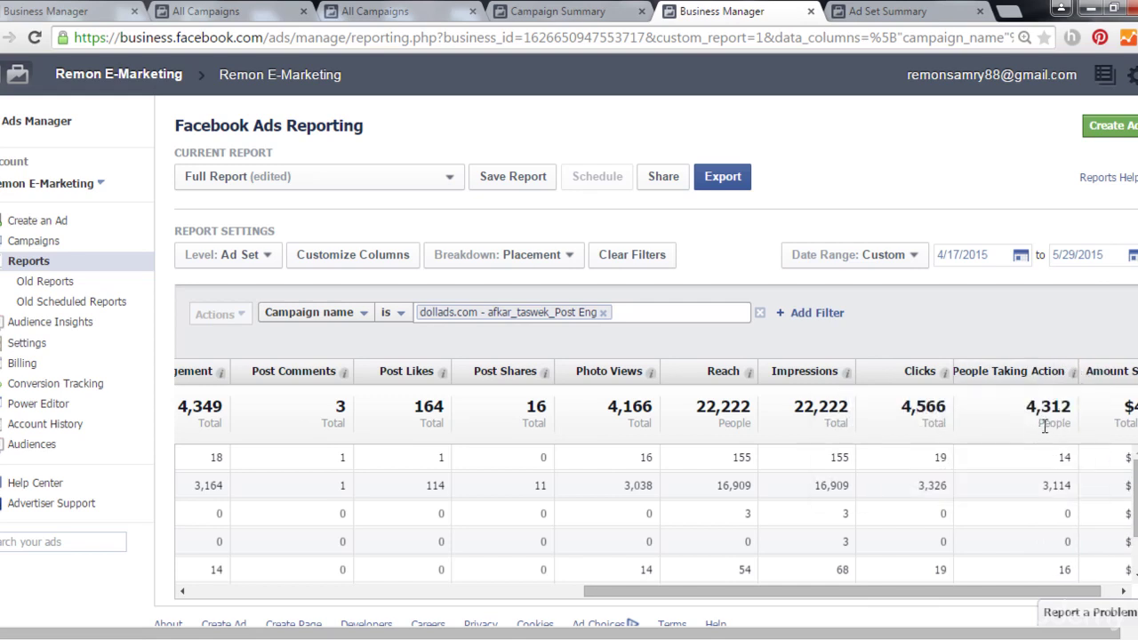
pyautogui.moveTo(1003, 591); pyautogui.dragTo(1019, 591)
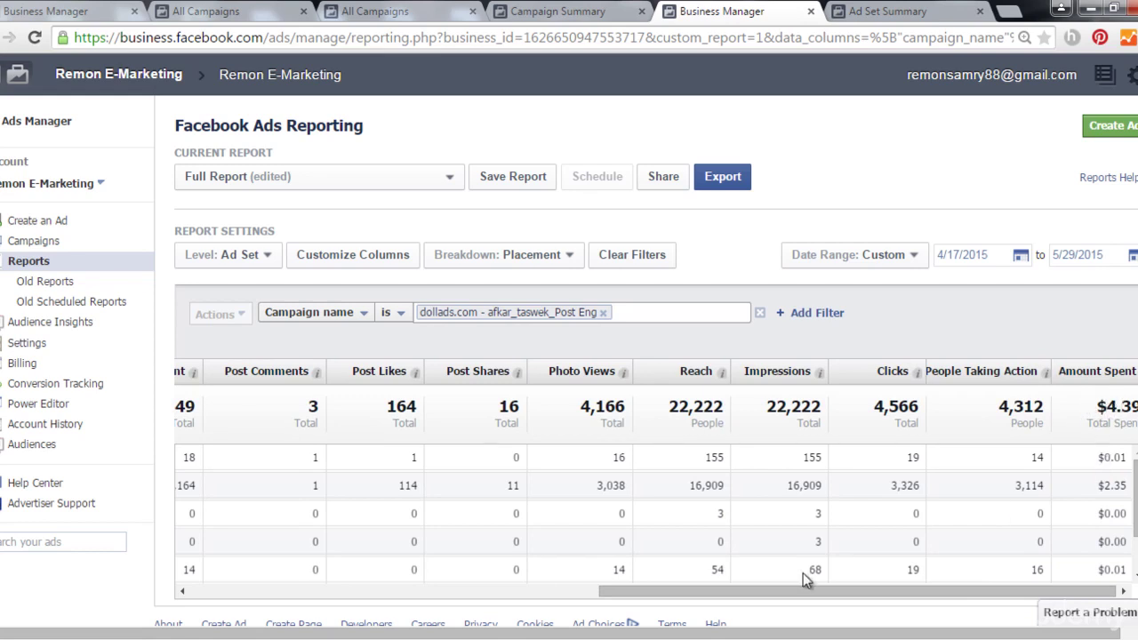
pyautogui.moveTo(804, 588); pyautogui.dragTo(811, 590)
pyautogui.moveTo(729, 589); pyautogui.dragTo(278, 613)
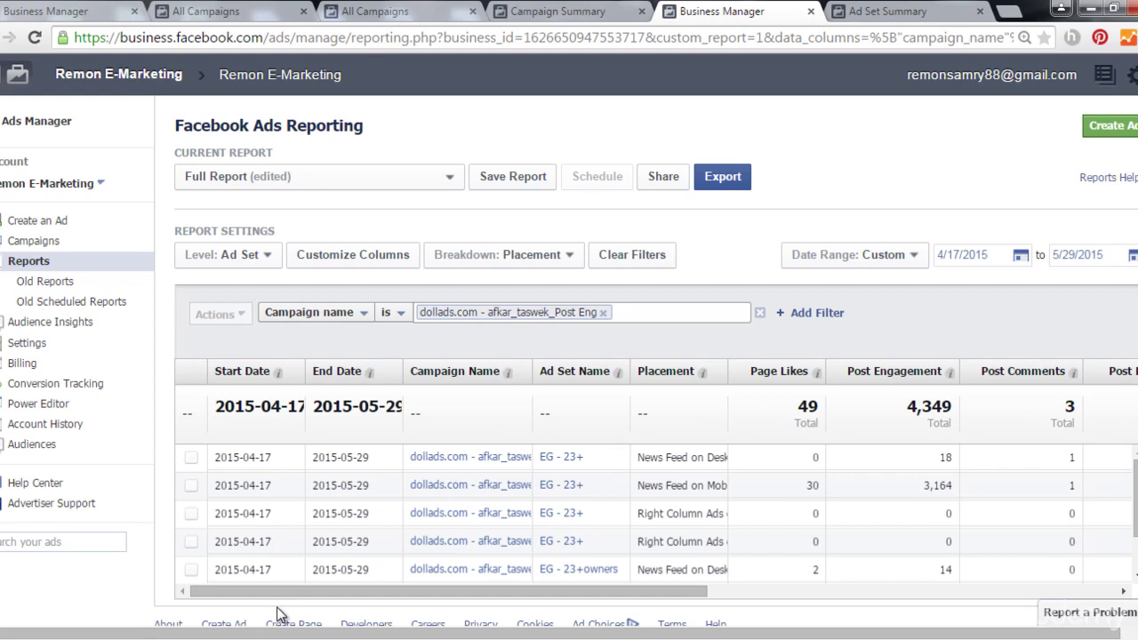
pyautogui.moveTo(282, 589); pyautogui.dragTo(374, 589)
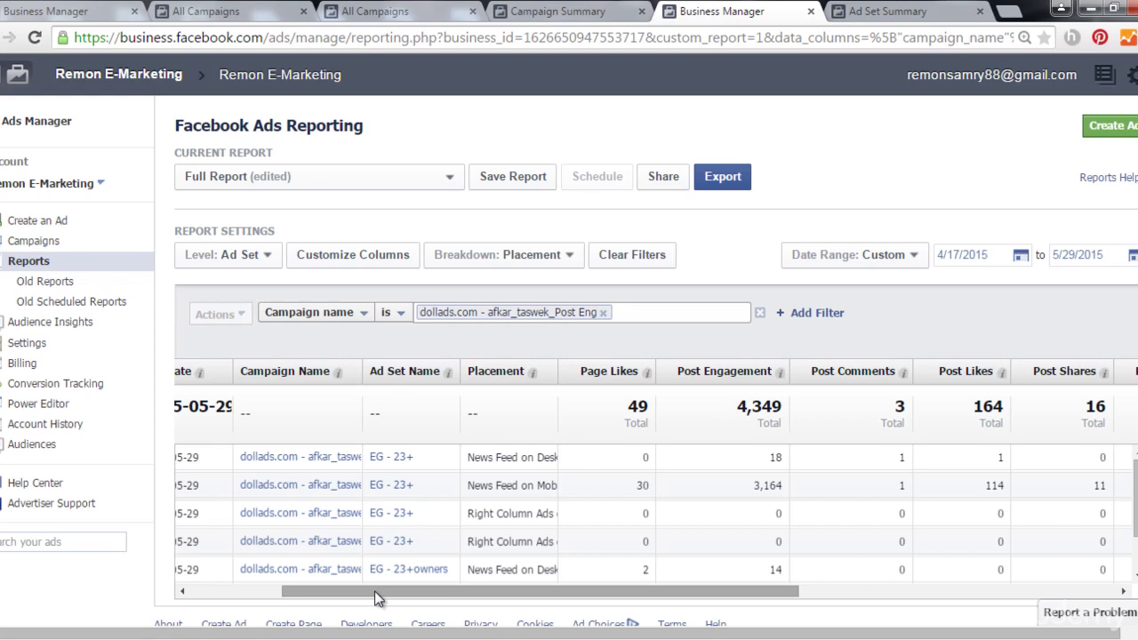
pyautogui.moveTo(374, 592); pyautogui.dragTo(766, 605)
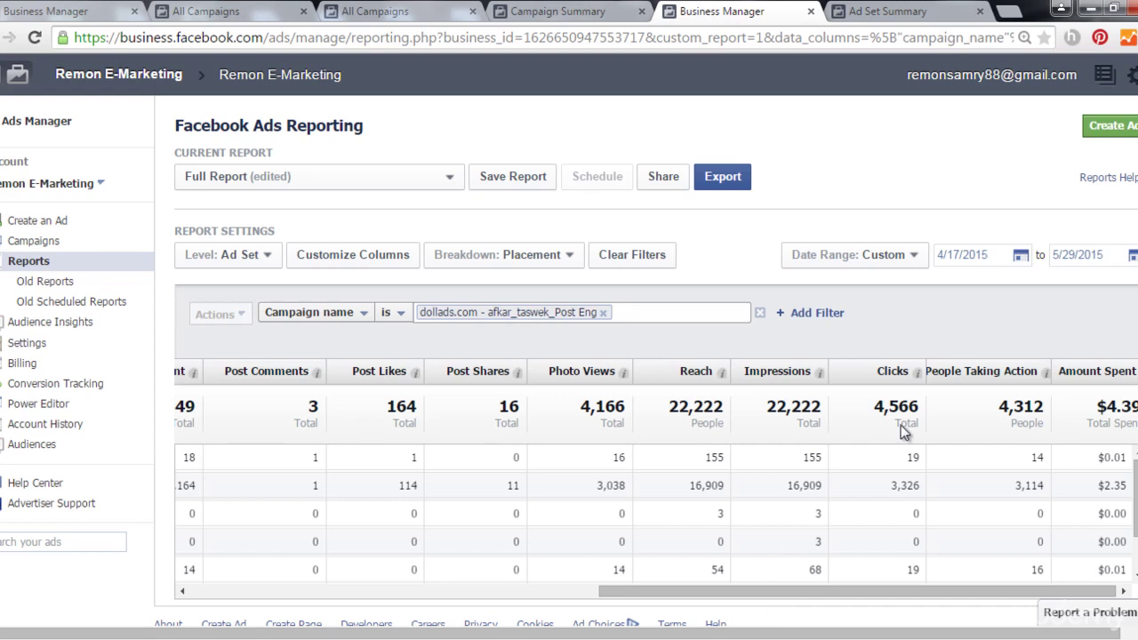
pyautogui.moveTo(806, 384)
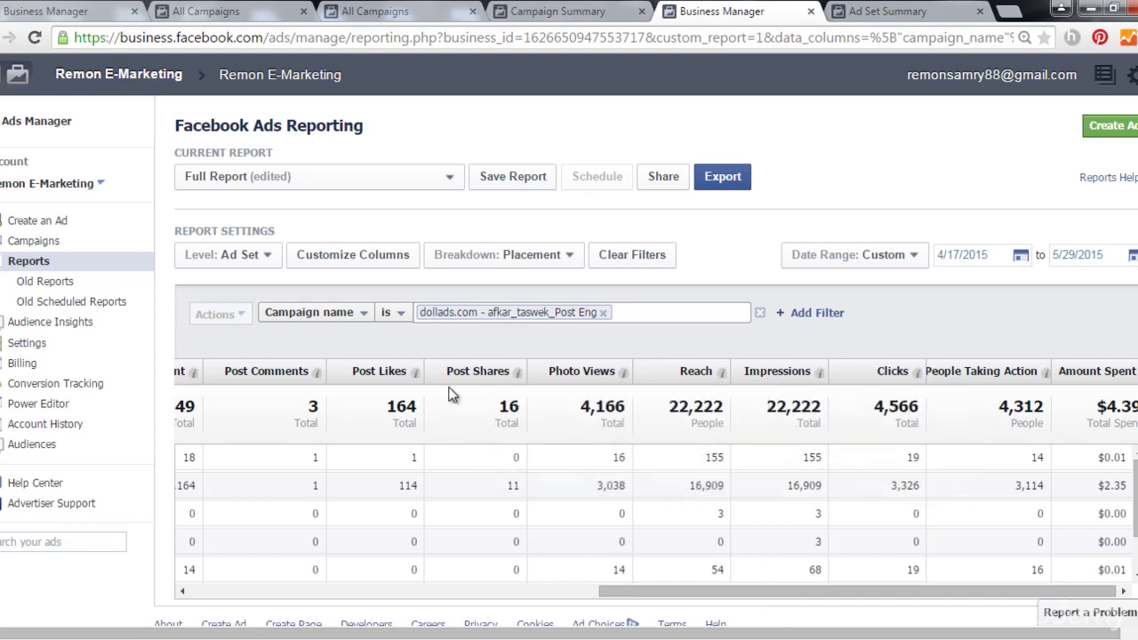